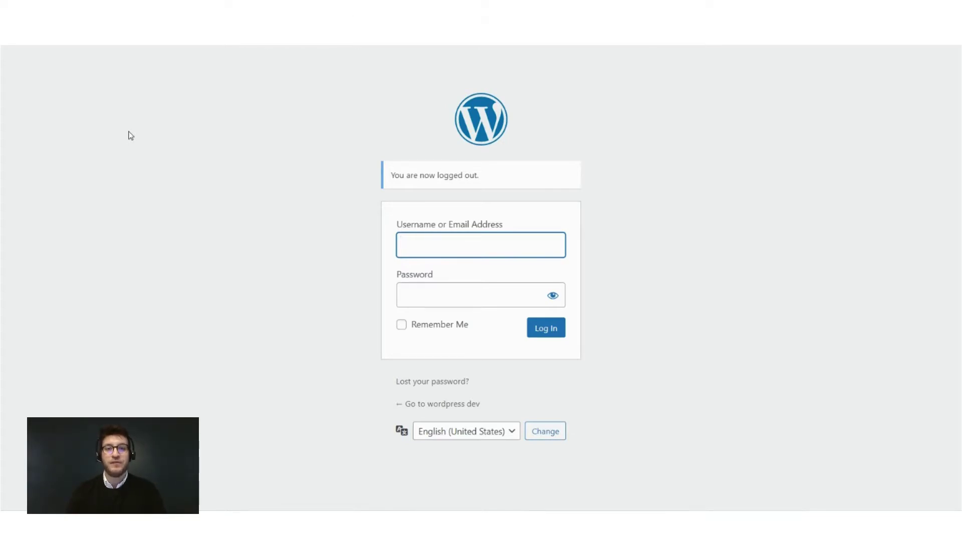
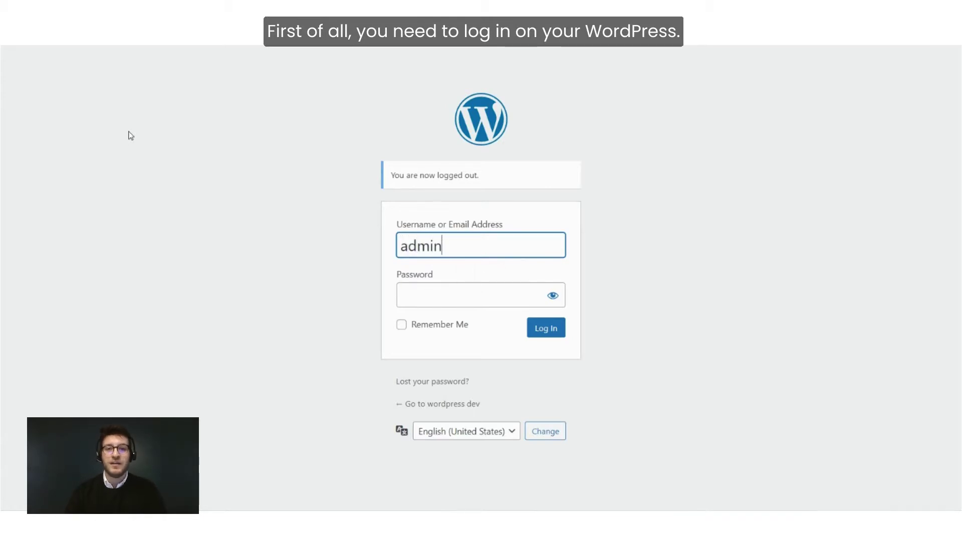
Log in to WordPress as admin with the account password and dismiss Chrome's breach warning.
key("Tab")
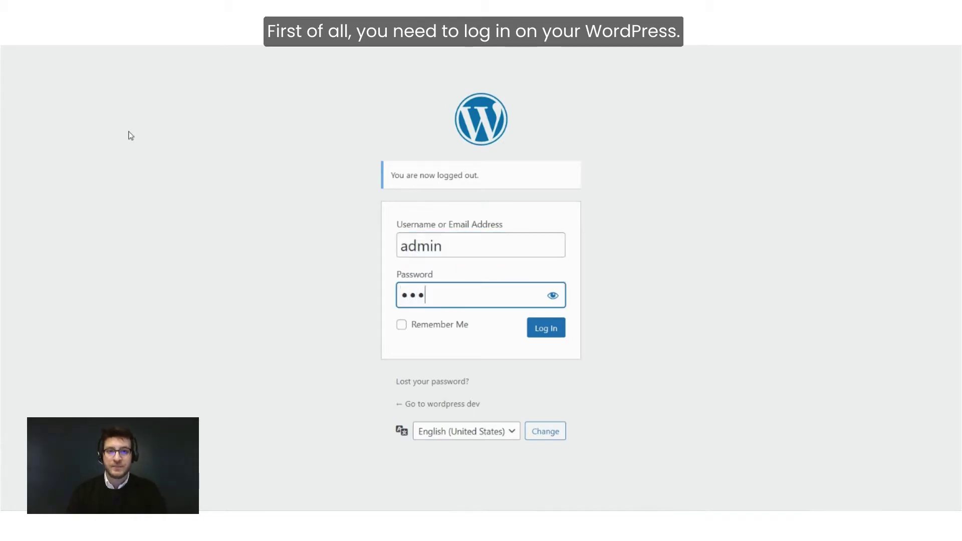
key("Return")
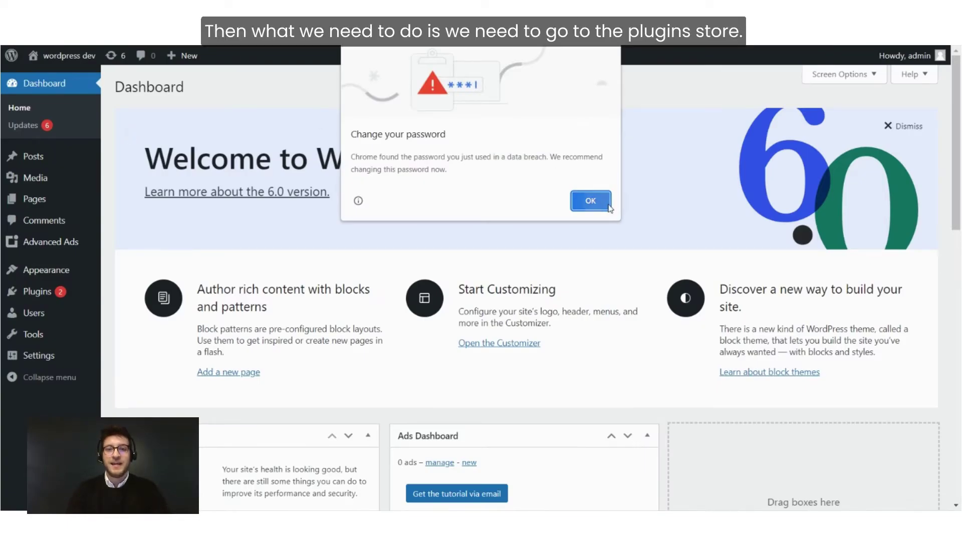
left_click(590, 200)
Decline saving the password, then search Add New plugins for 'the moneyt'.
left_click(837, 211)
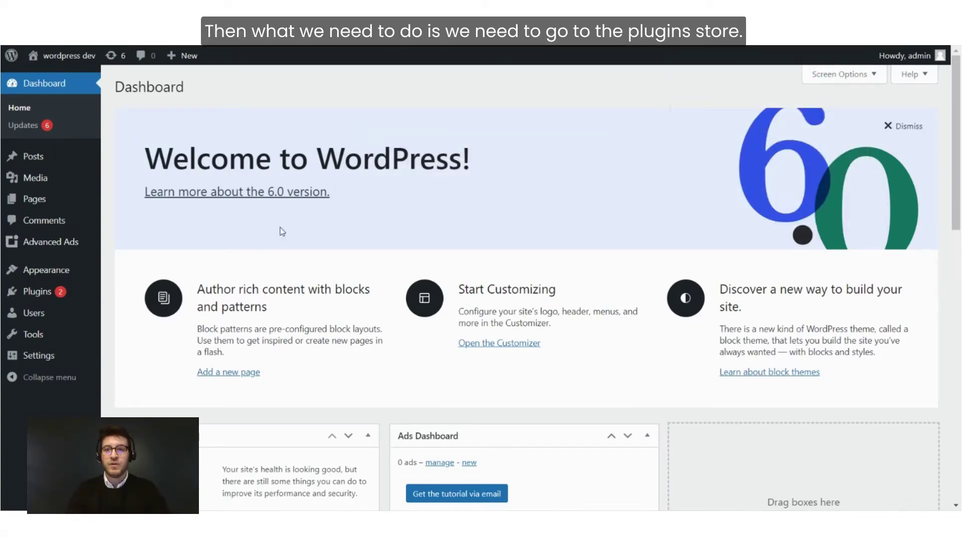
mouse_move(68, 299)
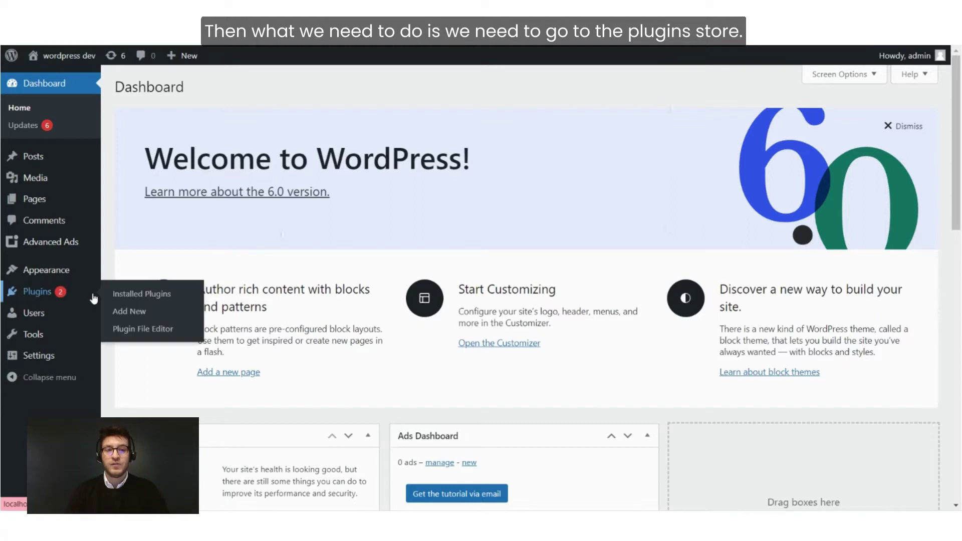
left_click(130, 297)
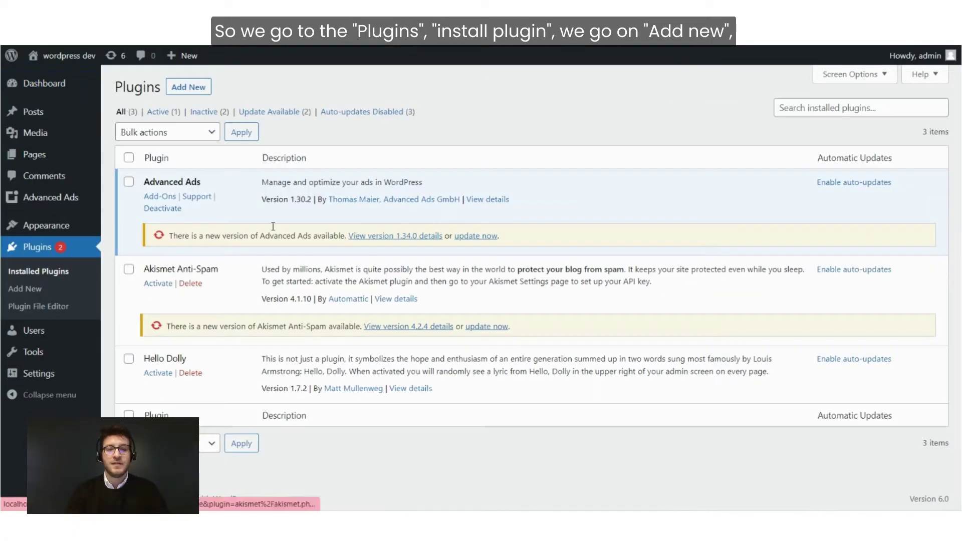
left_click(194, 88)
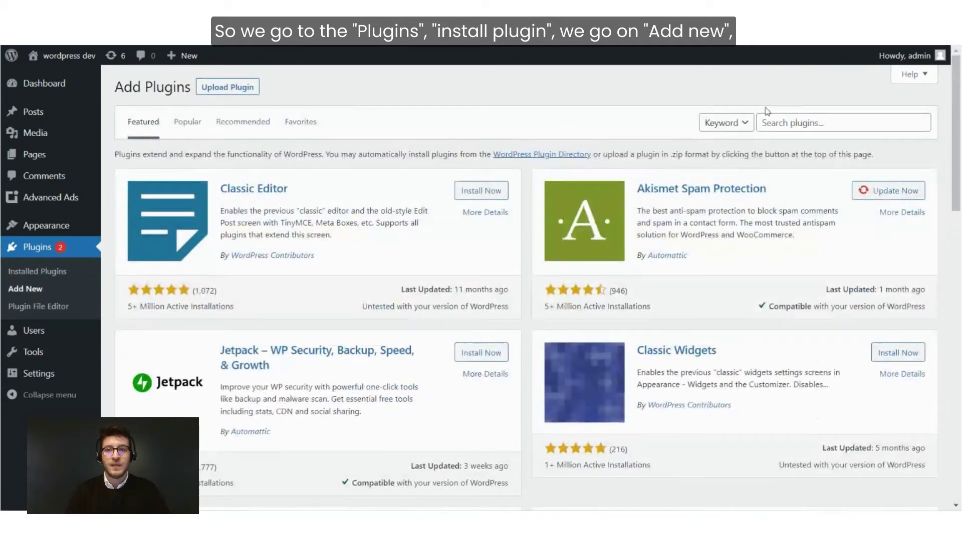
left_click(780, 122)
type("the moneytizer")
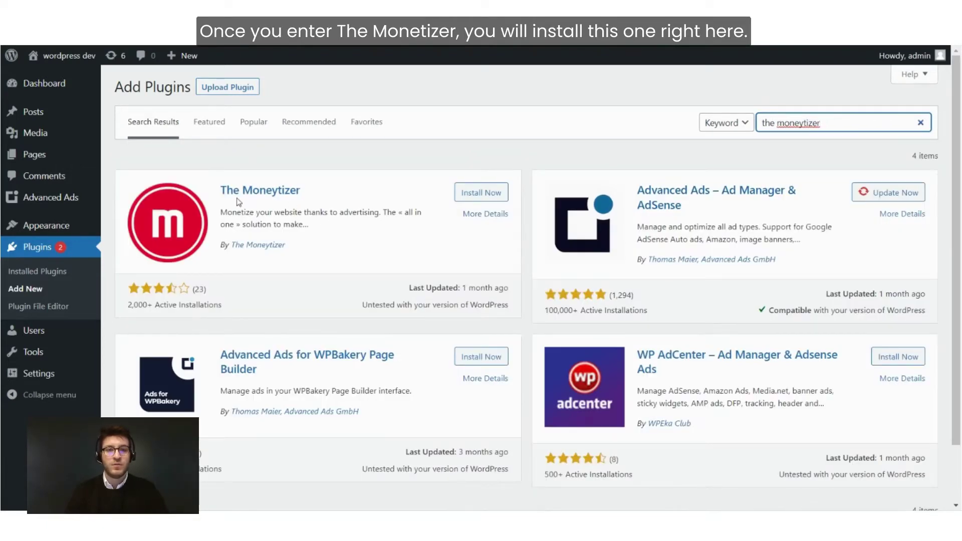
Install and activate The Moneytizer, then open its Settings from Installed Plugins.
left_click(480, 195)
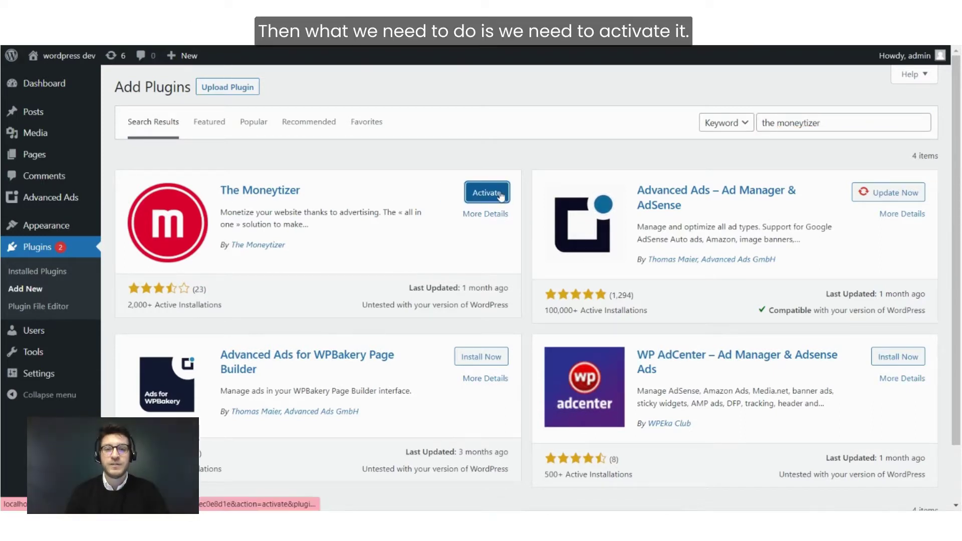
left_click(499, 195)
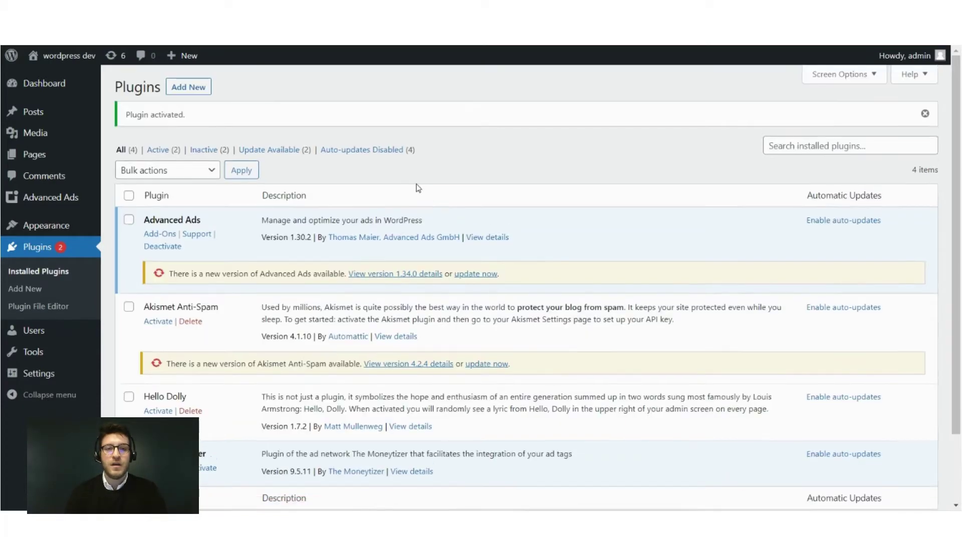
scroll(405, 201, "down", 3)
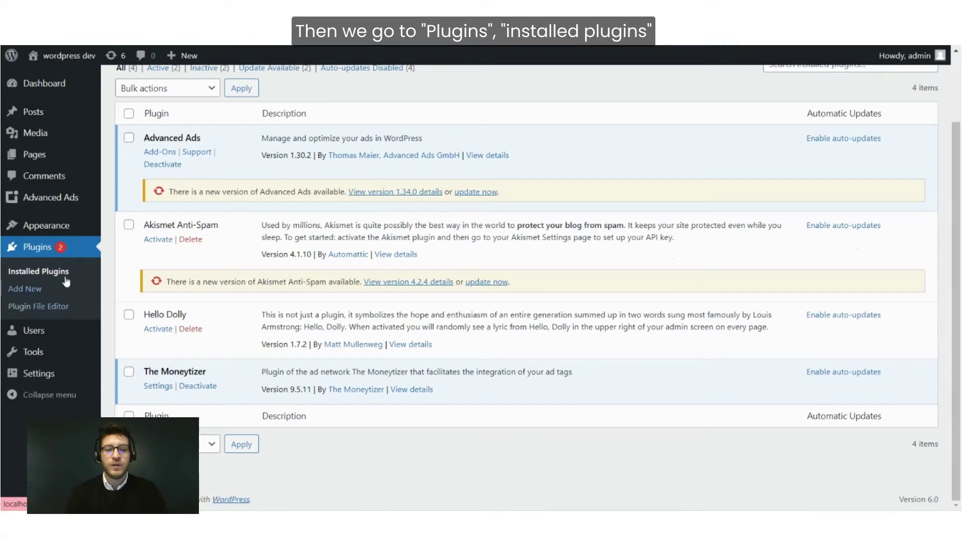
left_click(31, 273)
scroll(164, 397, "down", 3)
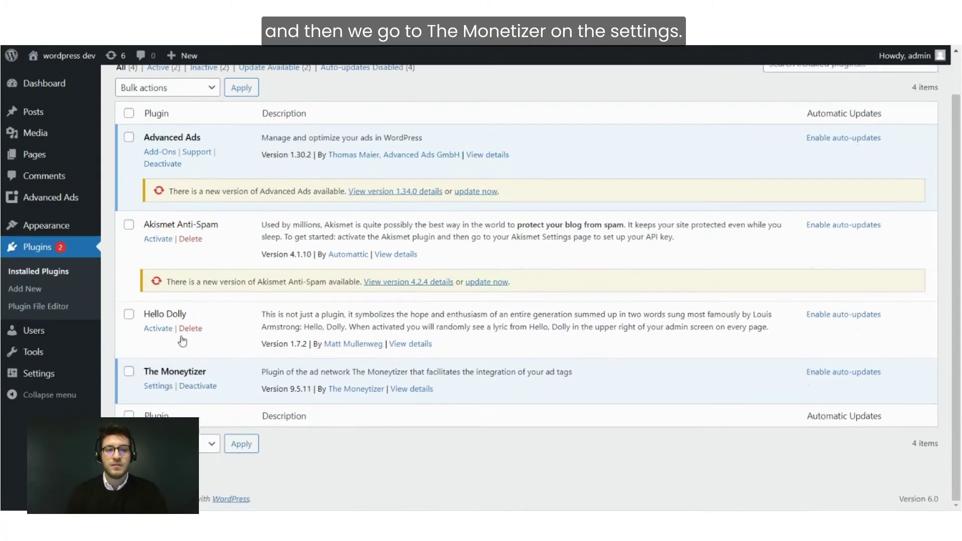
left_click(158, 389)
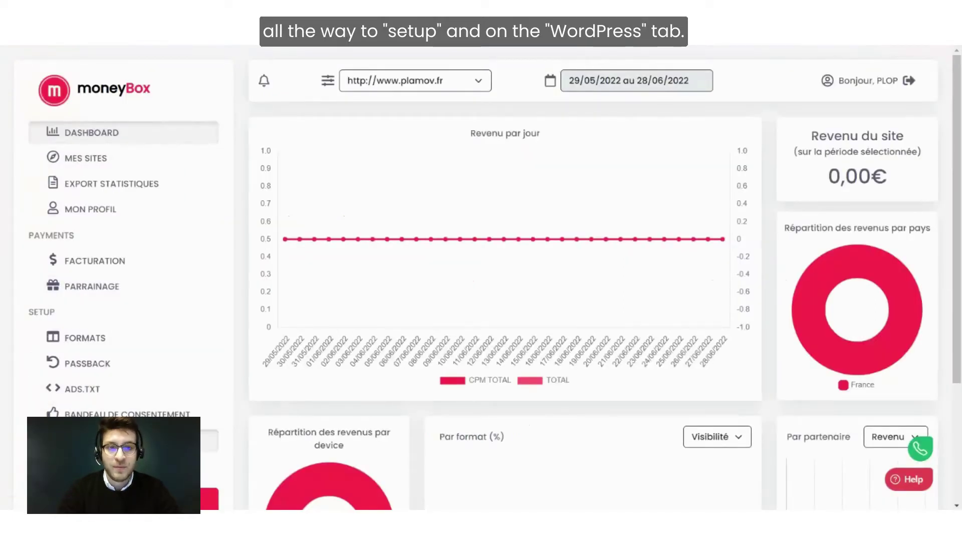
left_click(101, 440)
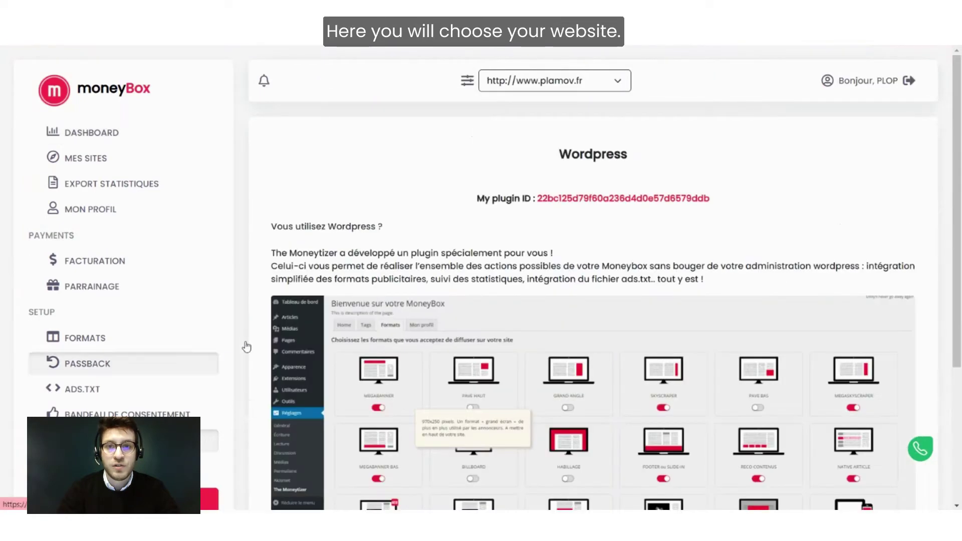
left_click(558, 80)
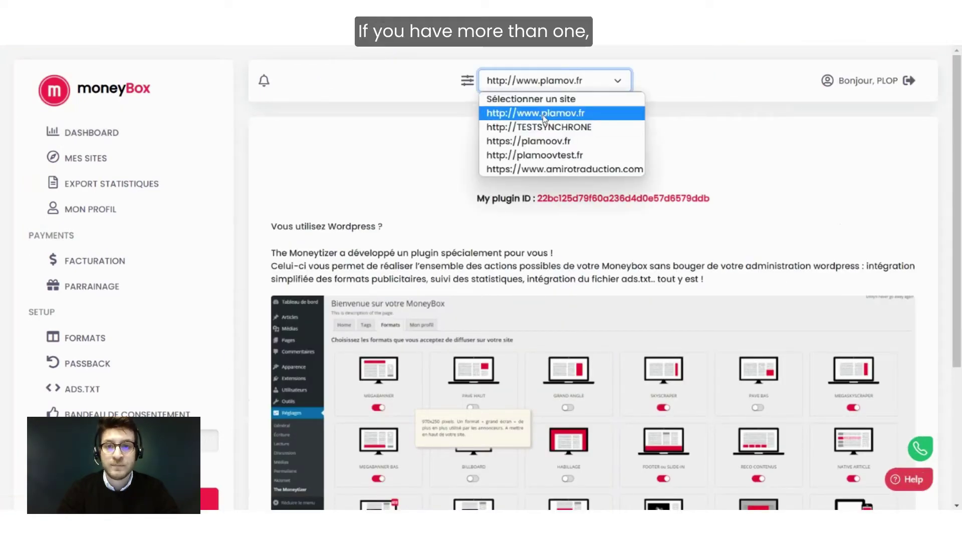
left_click(544, 118)
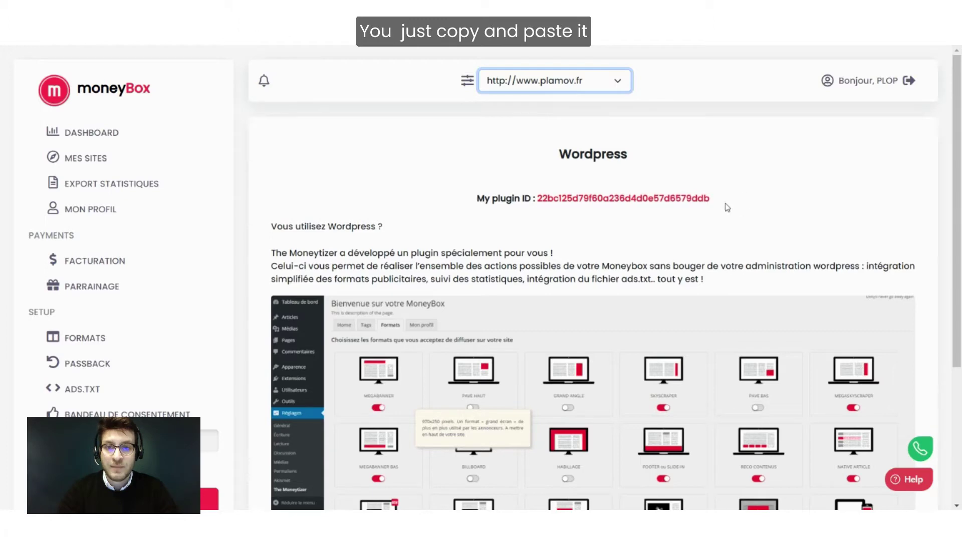
left_click_drag(538, 199, 722, 197)
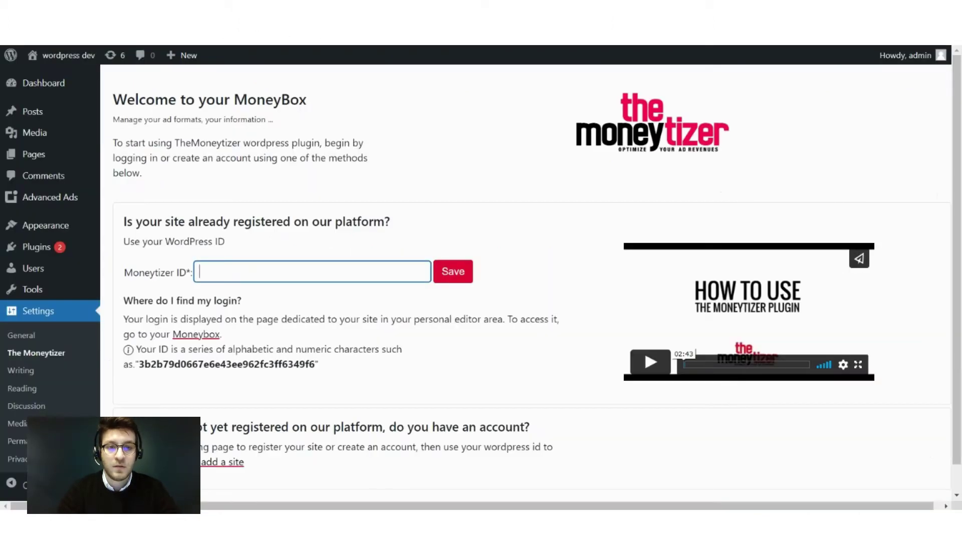
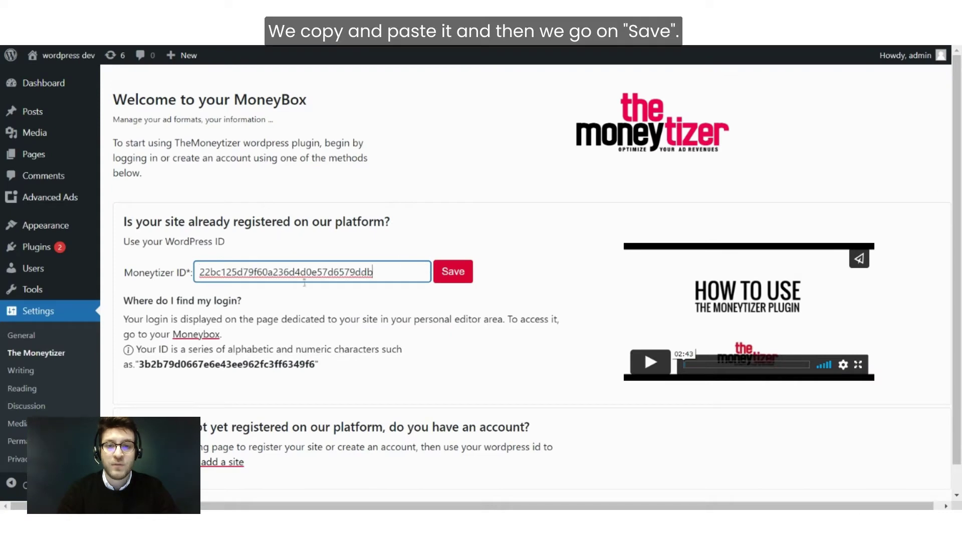
Paste the copied plugin ID into the Moneytizer ID field and save it.
left_click(458, 276)
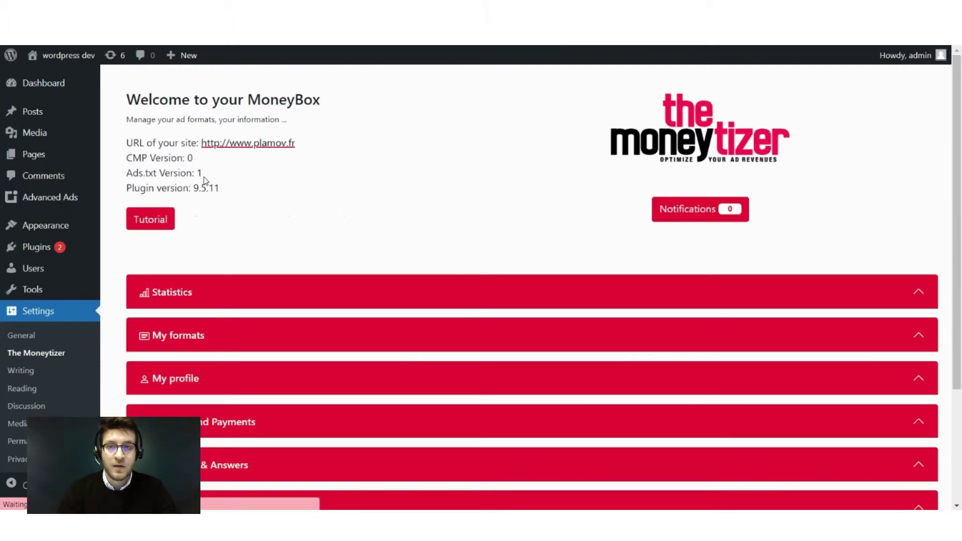
Scroll through the MoneyBox sections and expand Statistics to reach the My formats list.
scroll(461, 281, "down", 4)
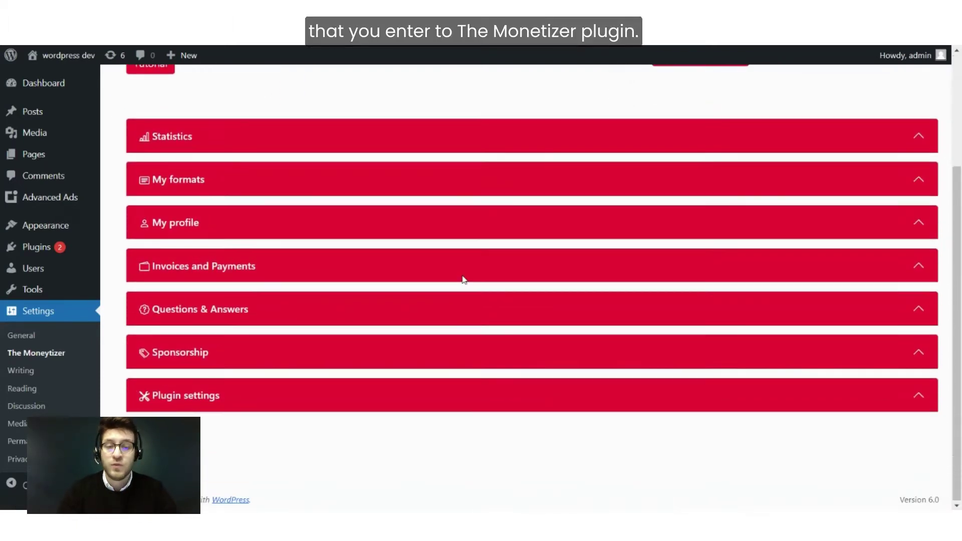
scroll(464, 280, "up", 4)
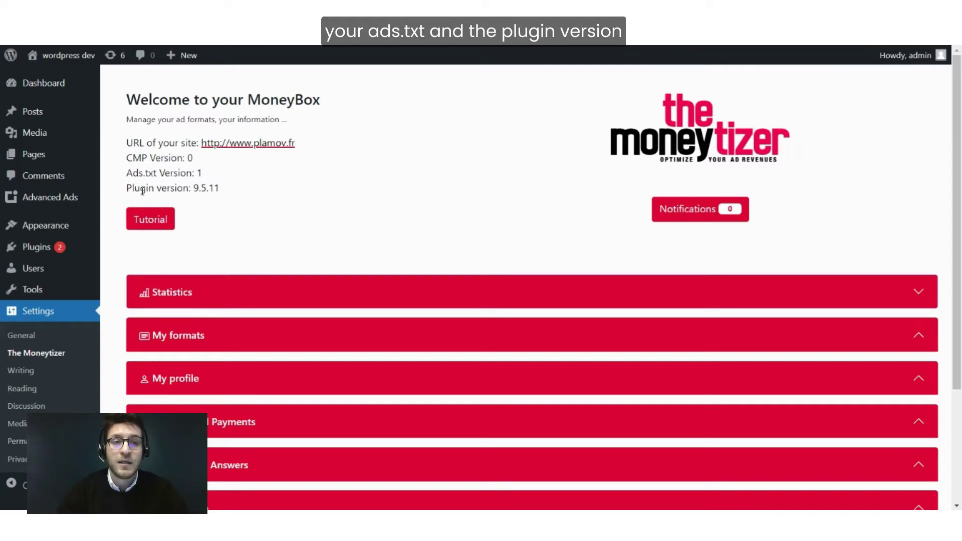
scroll(280, 246, "down", 3)
scroll(306, 319, "up", 3)
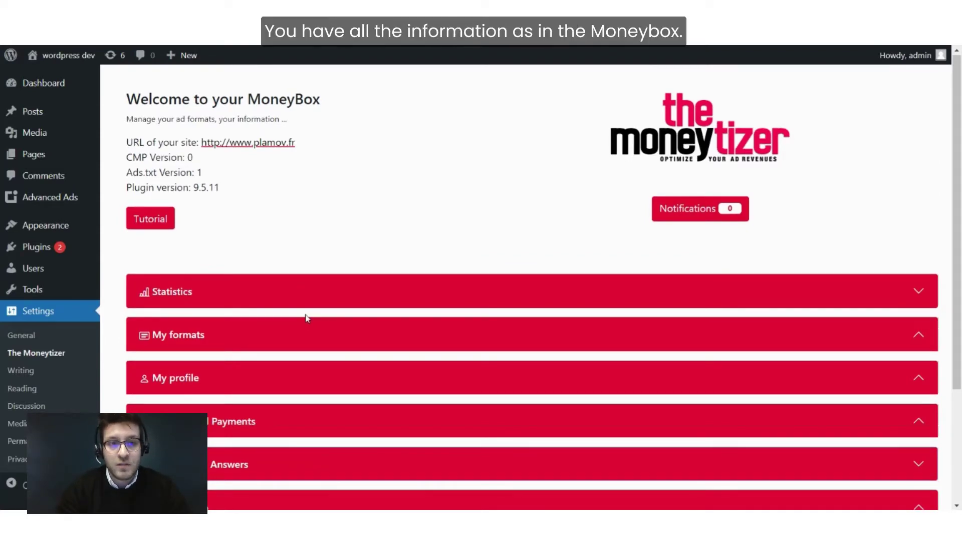
scroll(278, 236, "down", 2)
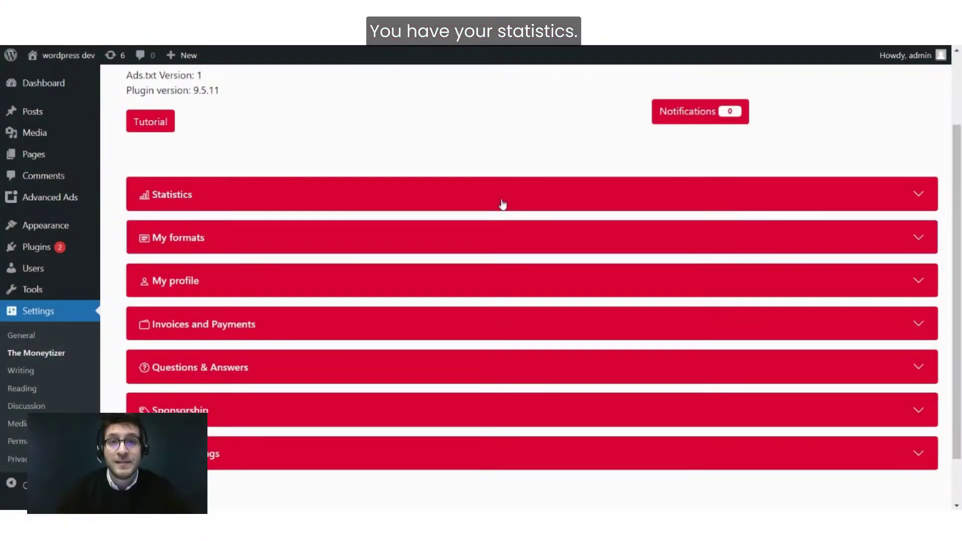
left_click(503, 204)
scroll(464, 316, "down", 2)
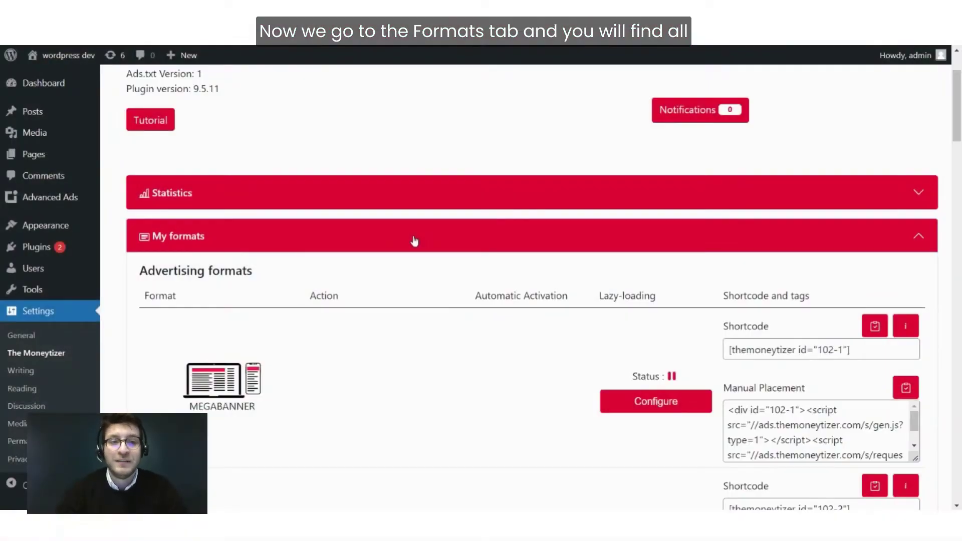
Select the first format's shortcode and open its Lazy-loading Configuration dialog.
scroll(413, 241, "down", 2)
scroll(414, 239, "down", 15)
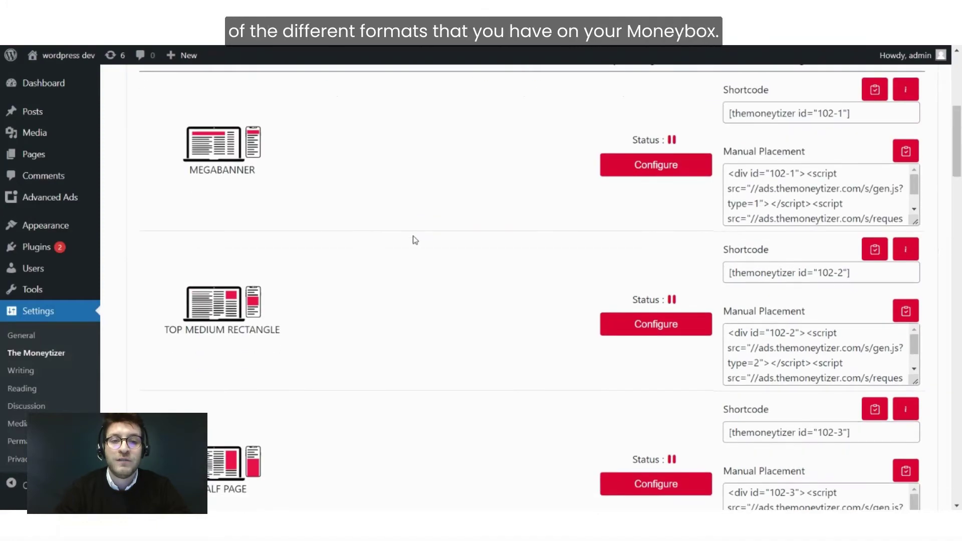
scroll(413, 240, "down", 3)
scroll(414, 240, "up", 13)
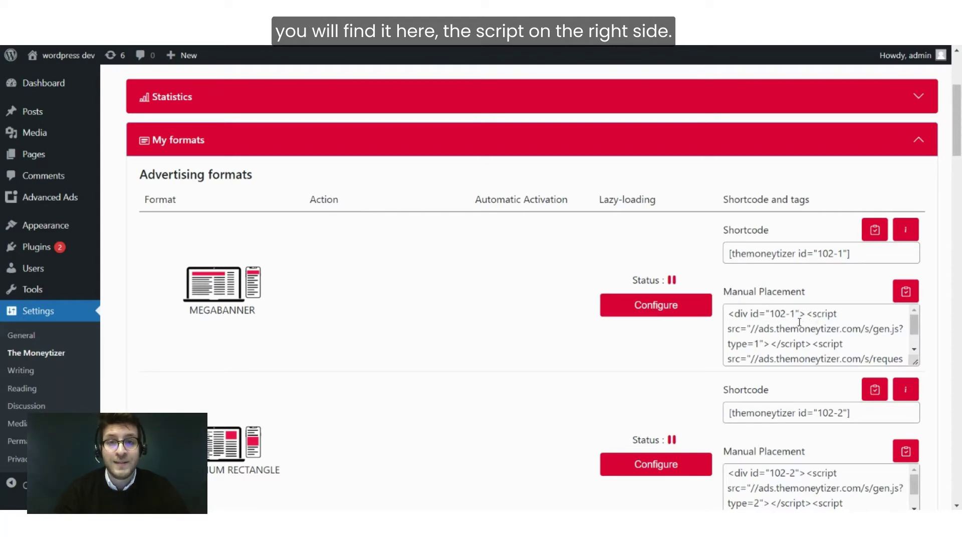
scroll(483, 306, "down", 5)
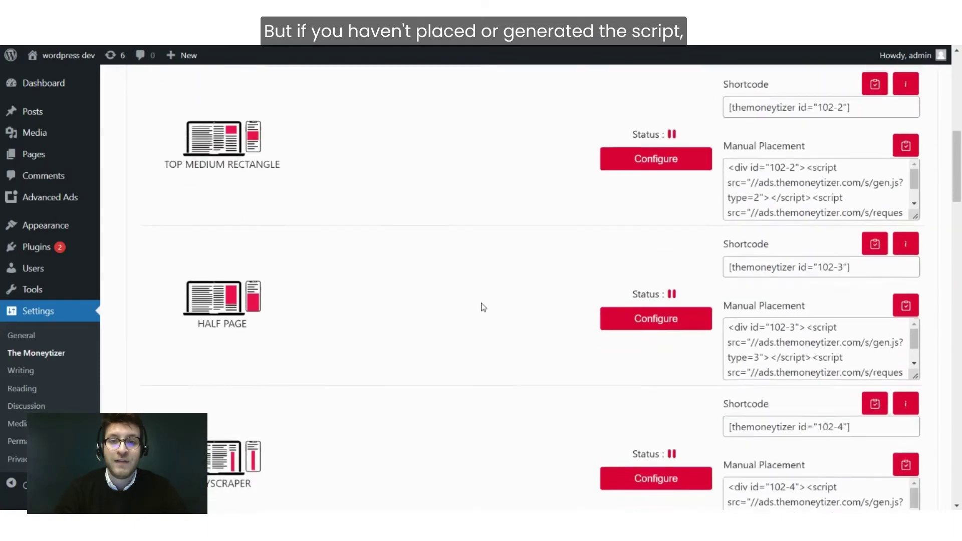
scroll(482, 307, "down", 4)
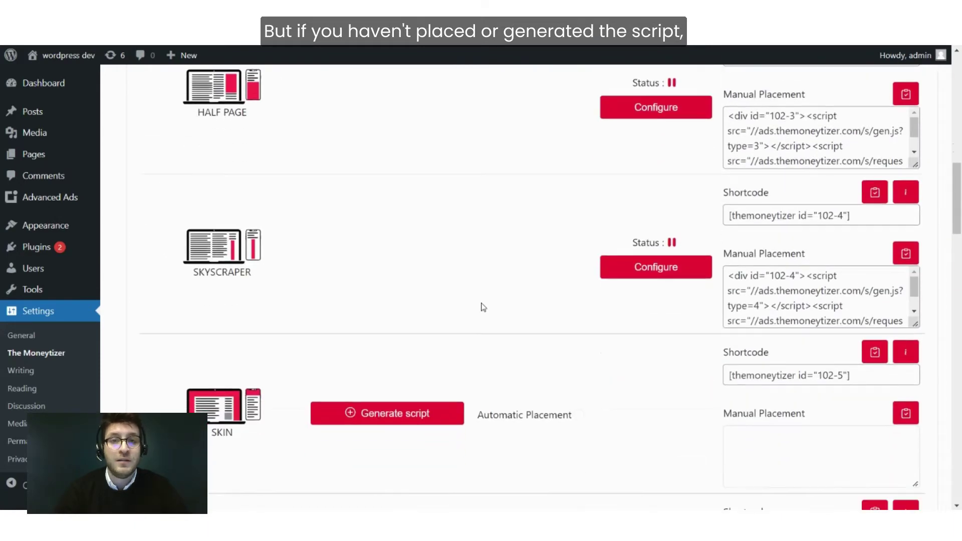
scroll(481, 307, "down", 1)
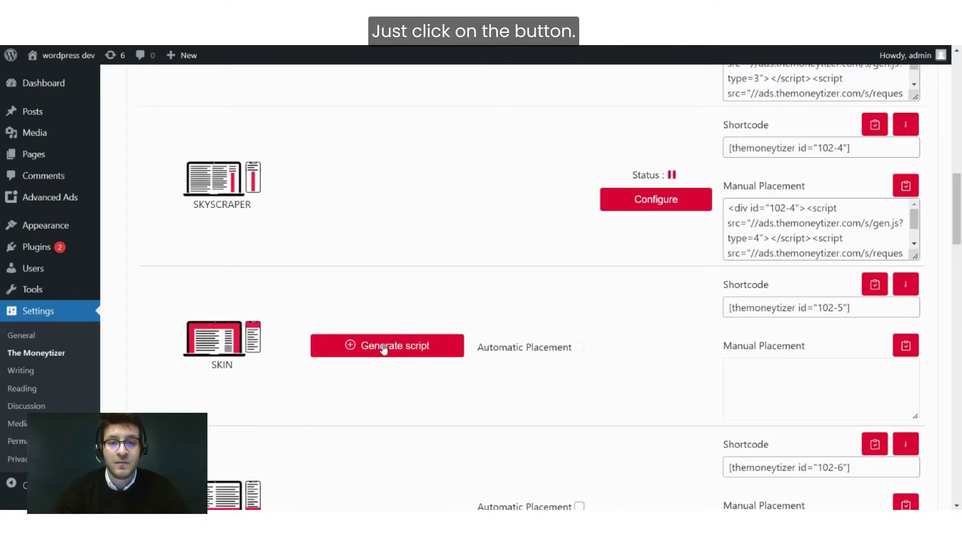
scroll(382, 348, "down", 1)
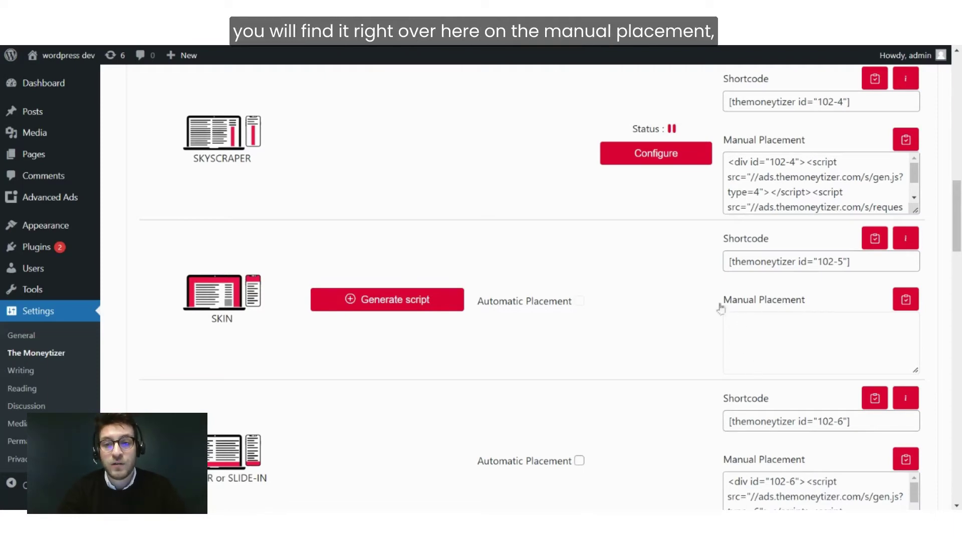
scroll(445, 180, "up", 10)
scroll(445, 180, "up", 3)
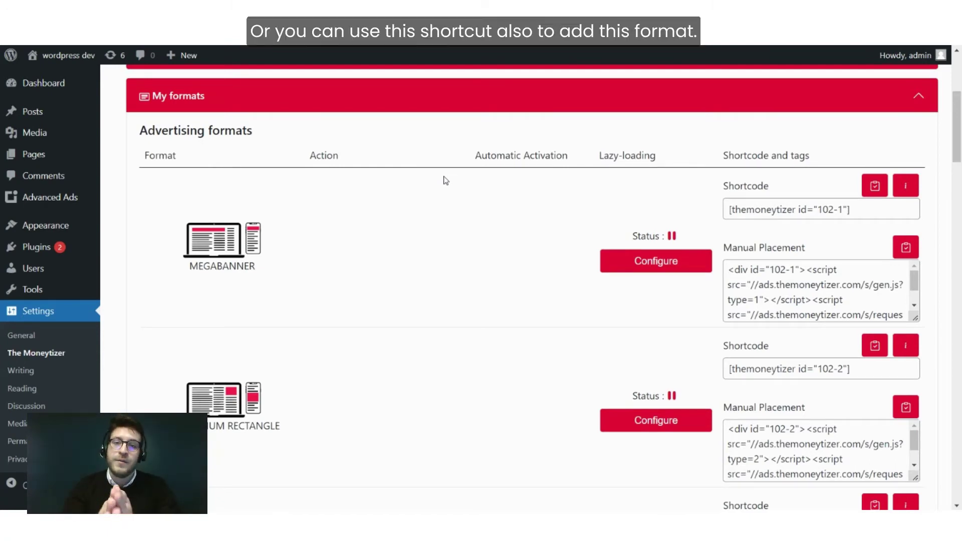
left_click(848, 211)
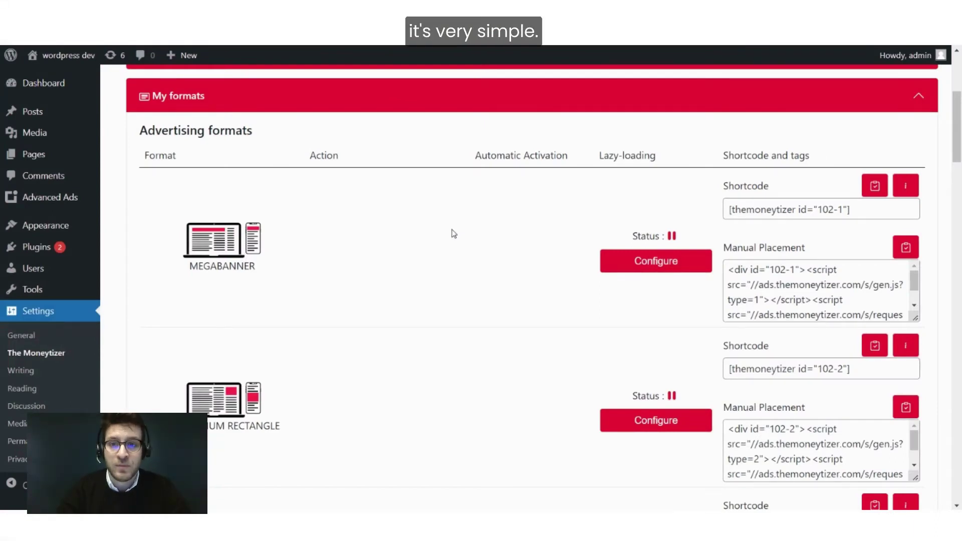
left_click(673, 270)
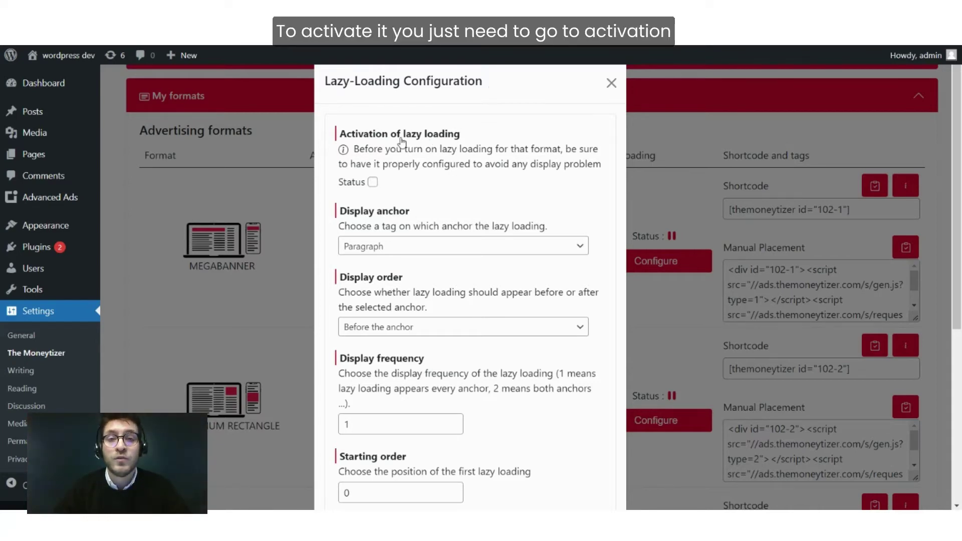
Tick Status to turn on lazy loading for this format.
scroll(401, 141, "down", 1)
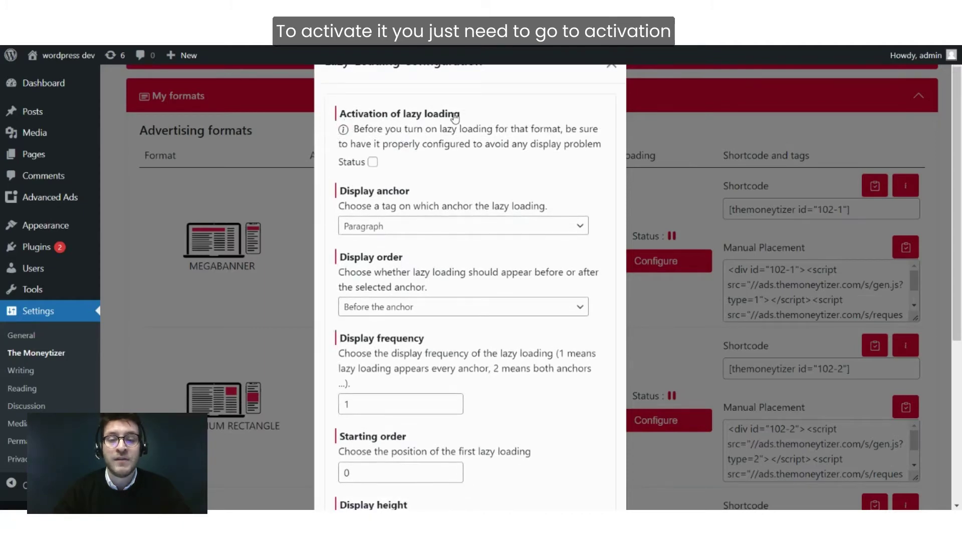
left_click(373, 163)
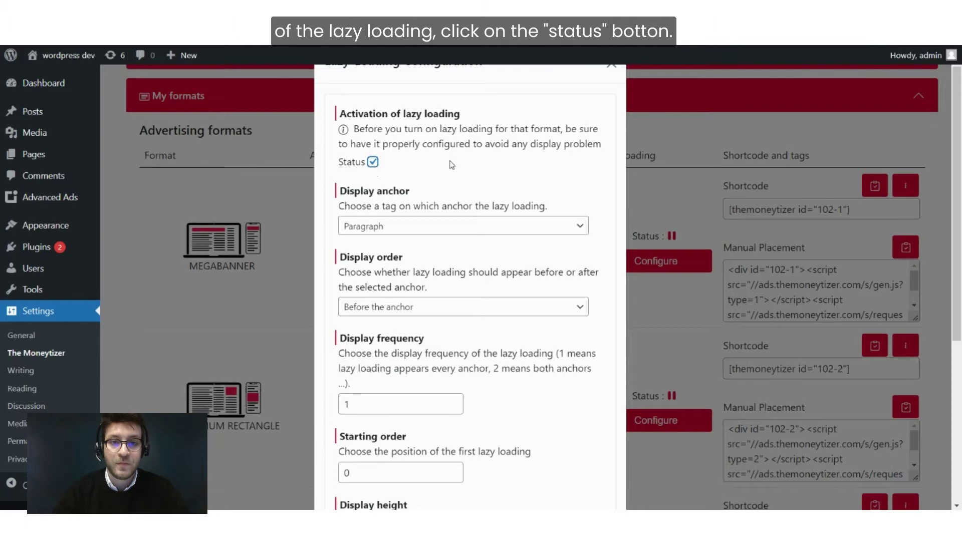
scroll(451, 164, "down", 3)
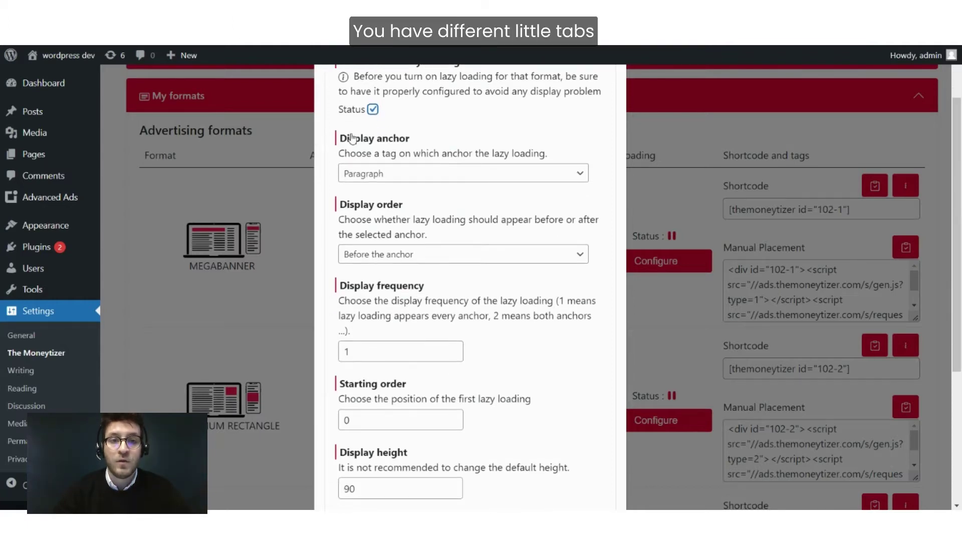
scroll(344, 136, "down", 2)
scroll(417, 249, "down", 2)
scroll(416, 251, "up", 5)
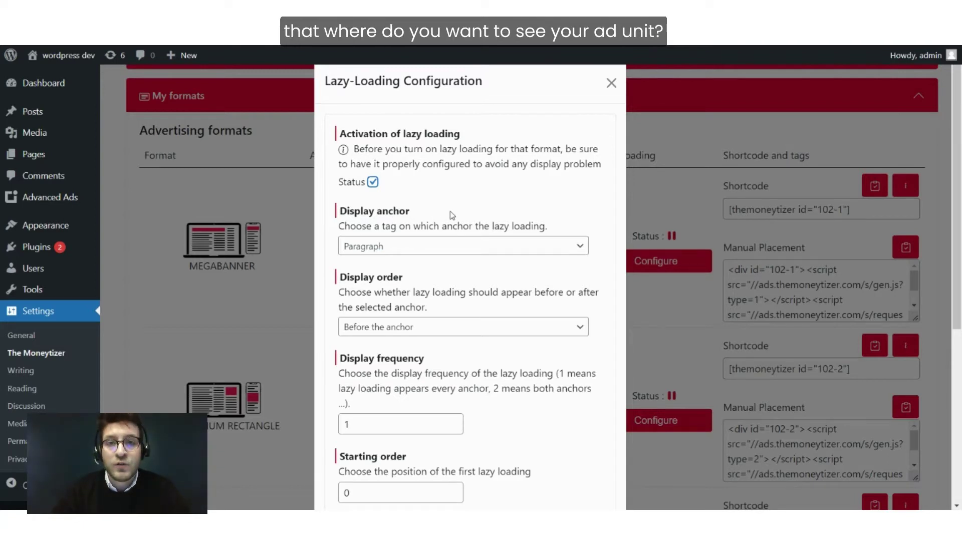
Keep Paragraph as the display anchor and Before the anchor as display order.
left_click(441, 246)
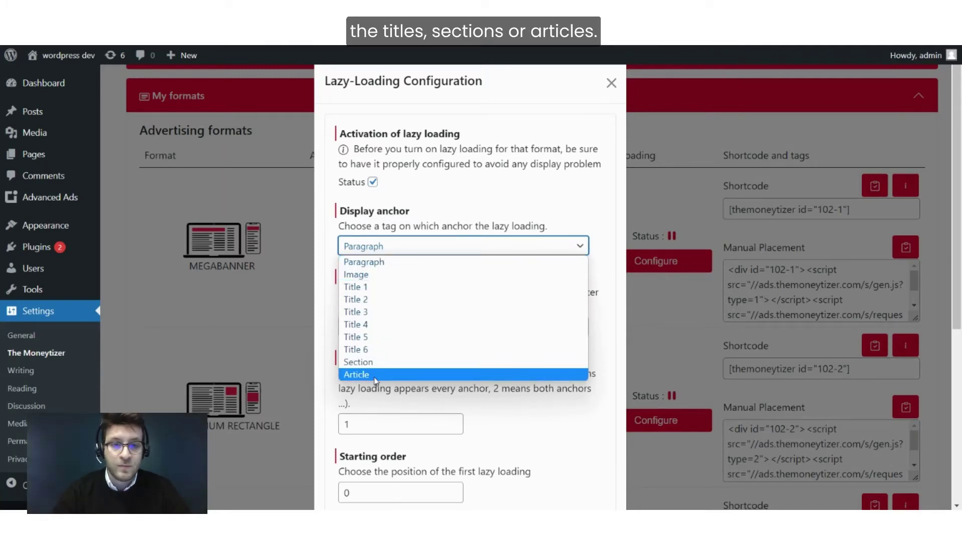
left_click(400, 210)
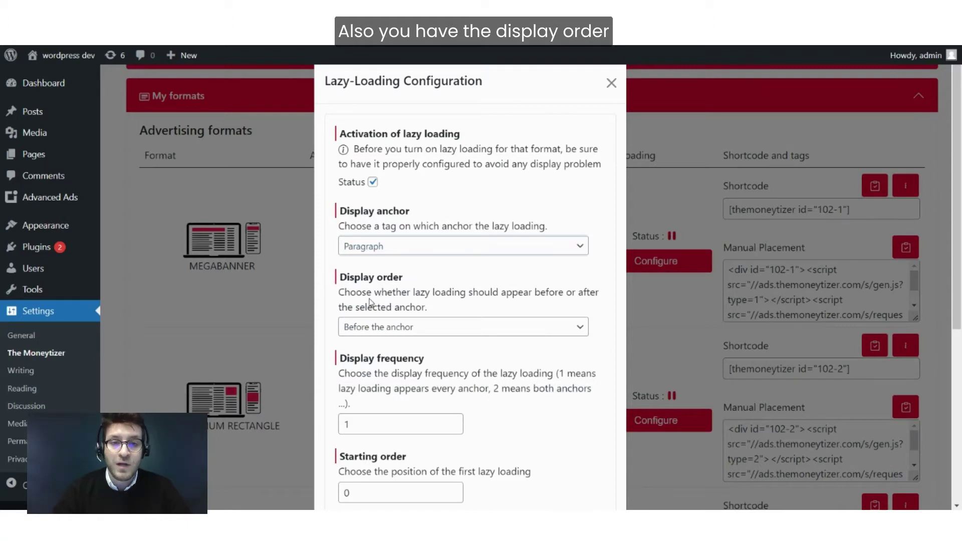
scroll(370, 301, "down", 1)
left_click(395, 266)
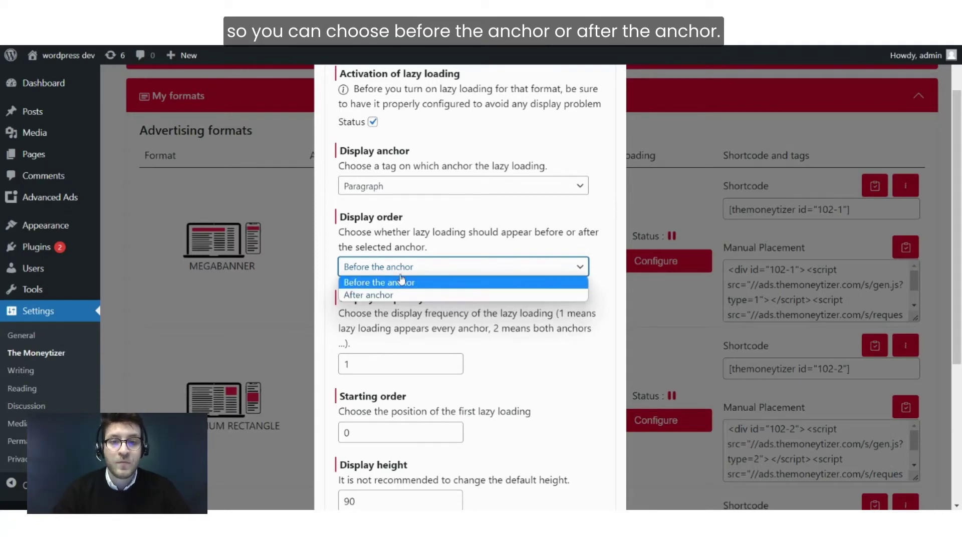
left_click(405, 272)
scroll(405, 271, "down", 2)
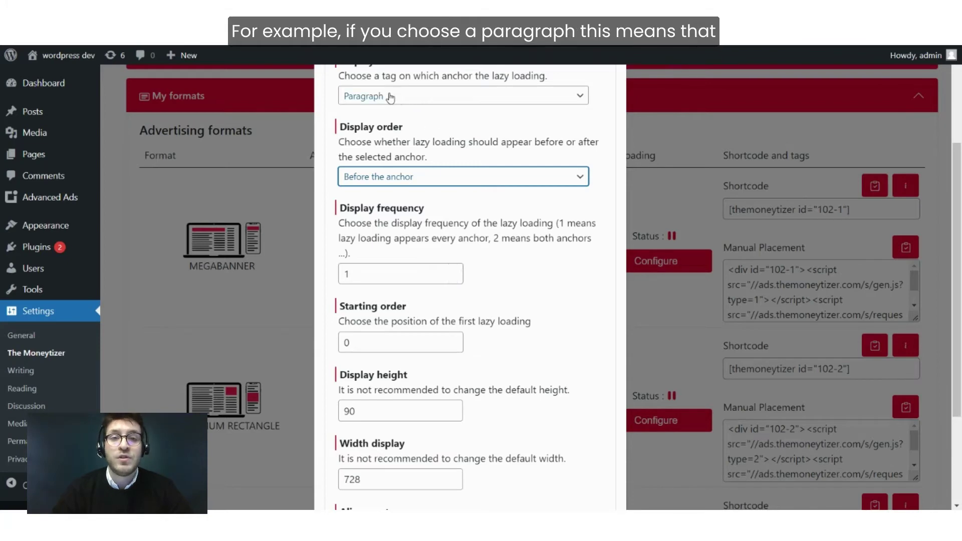
Raise Display frequency to 4, leaving Starting order at 0.
left_click(388, 281)
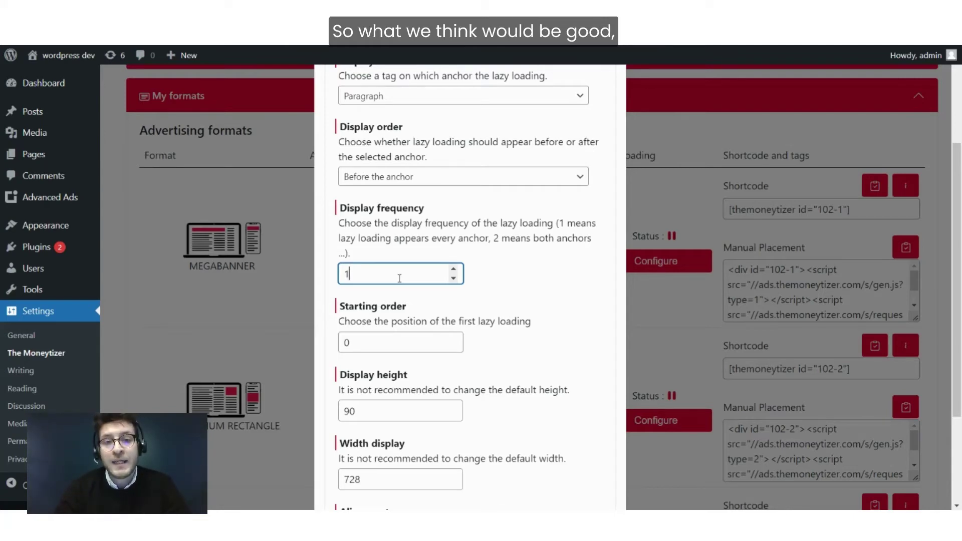
left_click(454, 270)
left_click(454, 270)
left_click(454, 269)
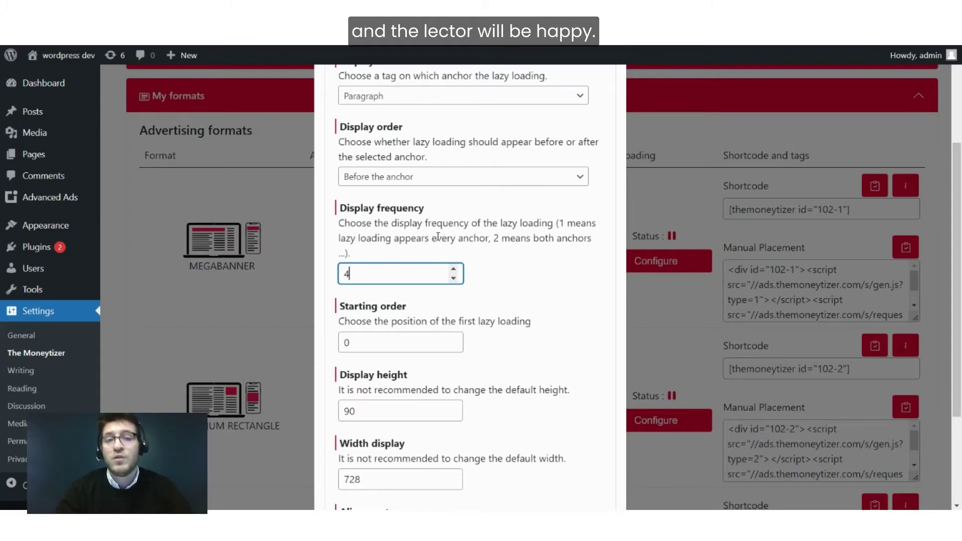
scroll(437, 236, "down", 2)
left_click(409, 265)
scroll(409, 266, "down", 1)
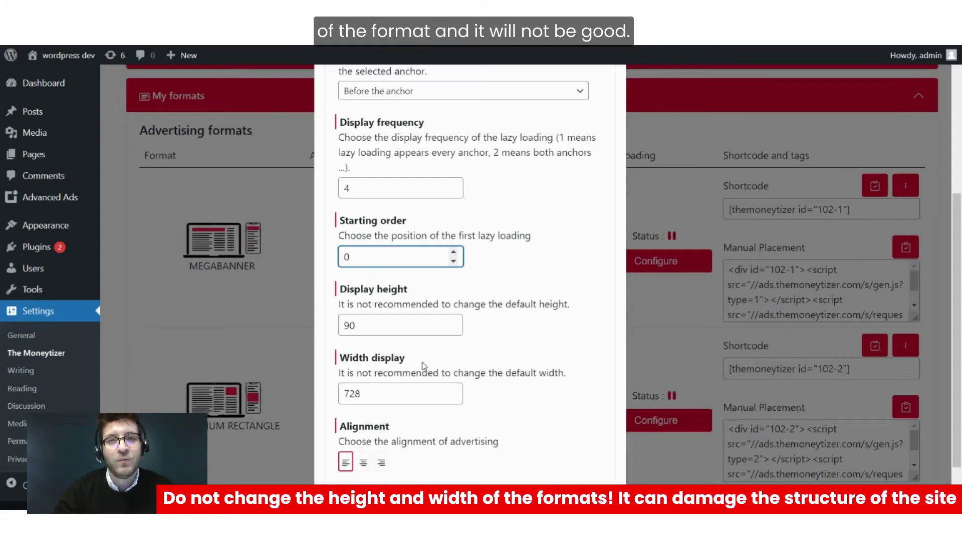
Centre-align the advertising and save the lazy-loading configuration.
scroll(423, 365, "down", 1)
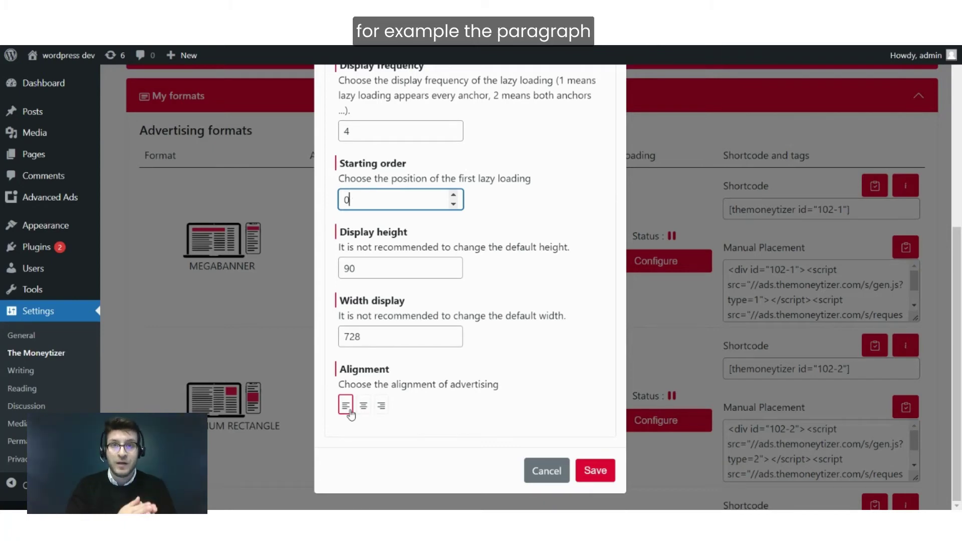
left_click(364, 410)
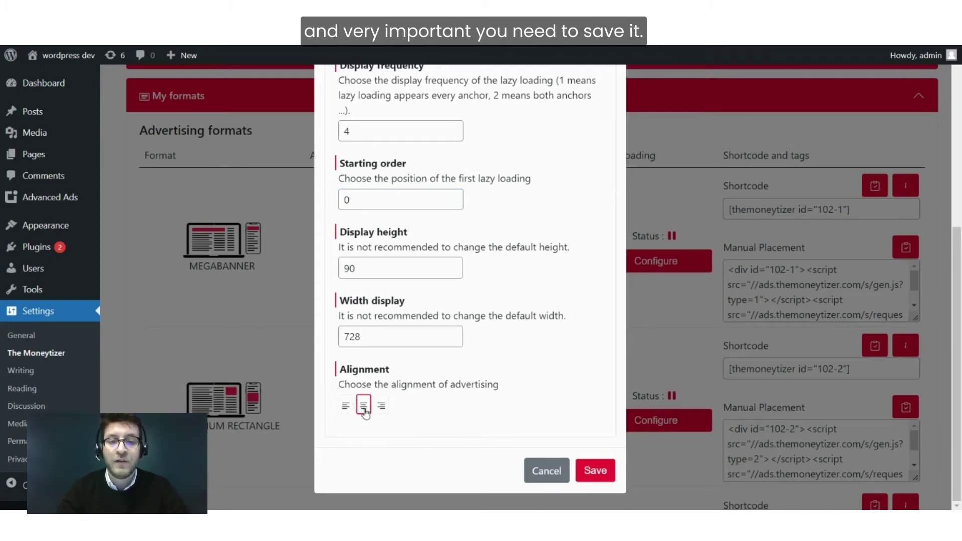
left_click(595, 472)
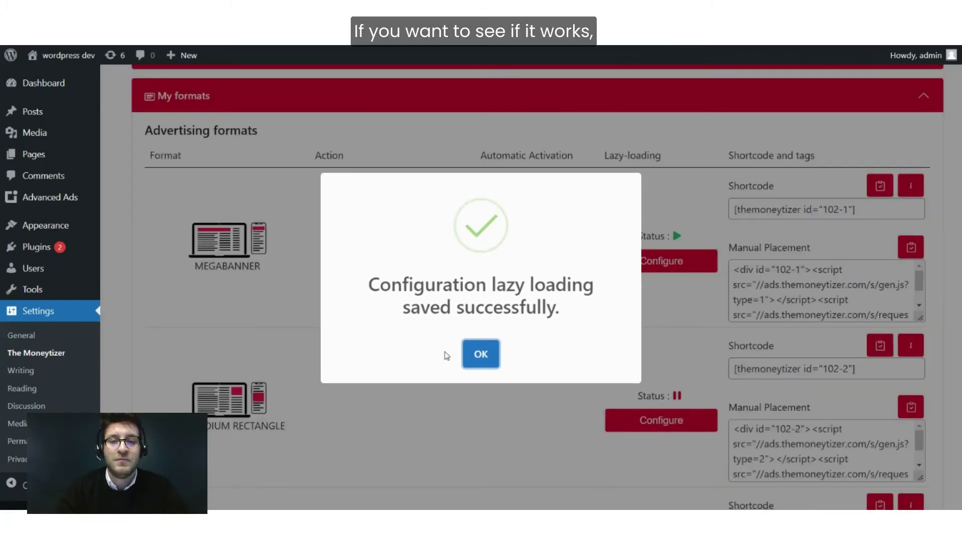
Dismiss the success dialog, view the live post, and close its video ad.
left_click(478, 354)
scroll(368, 274, "down", 4)
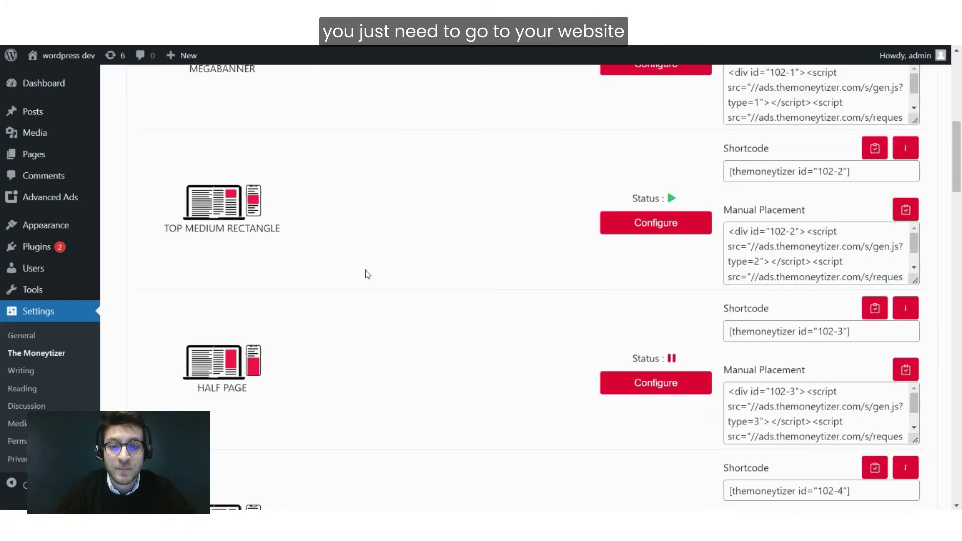
mouse_move(576, 521)
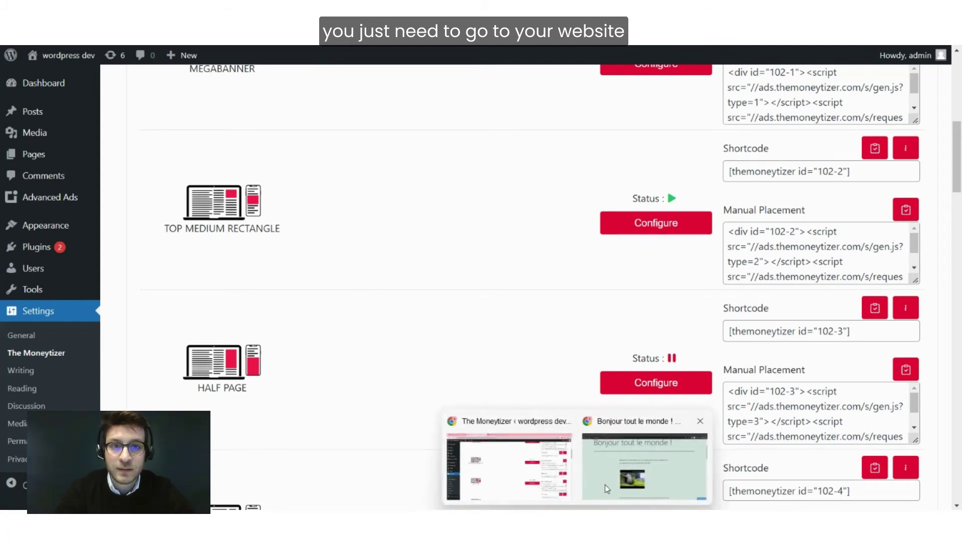
left_click(607, 488)
scroll(403, 240, "down", 1)
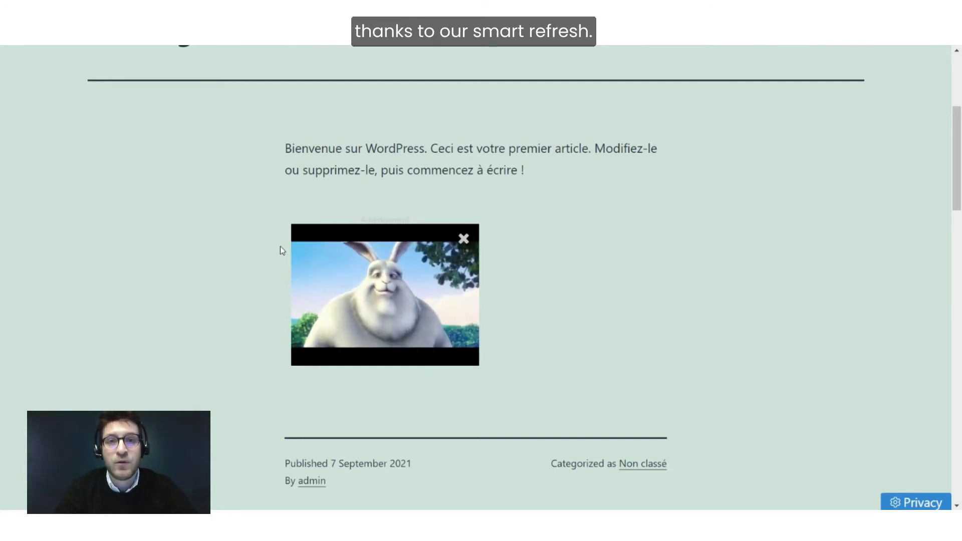
left_click(464, 238)
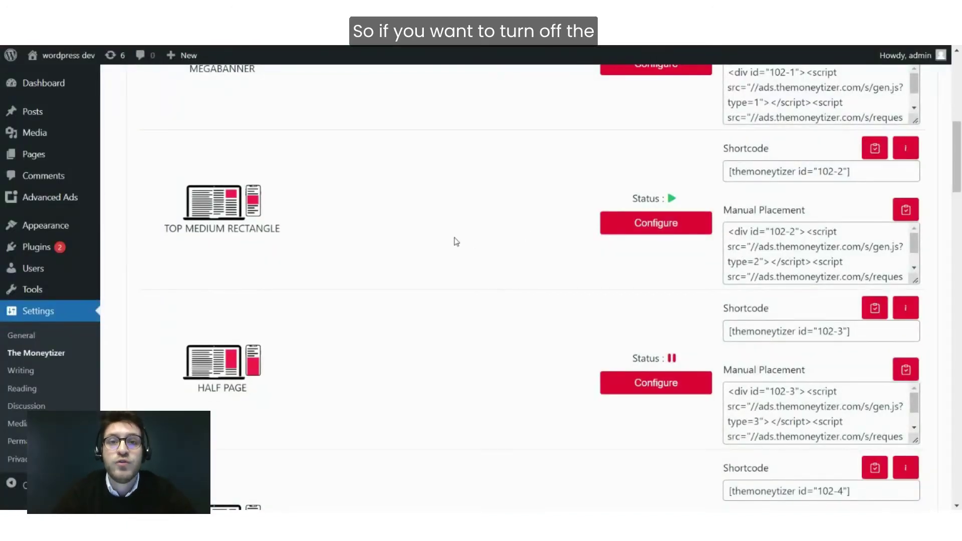
Disable lazy loading for TOP MEDIUM RECTANGLE, save, and confirm its Status shows paused.
scroll(455, 240, "up", 1)
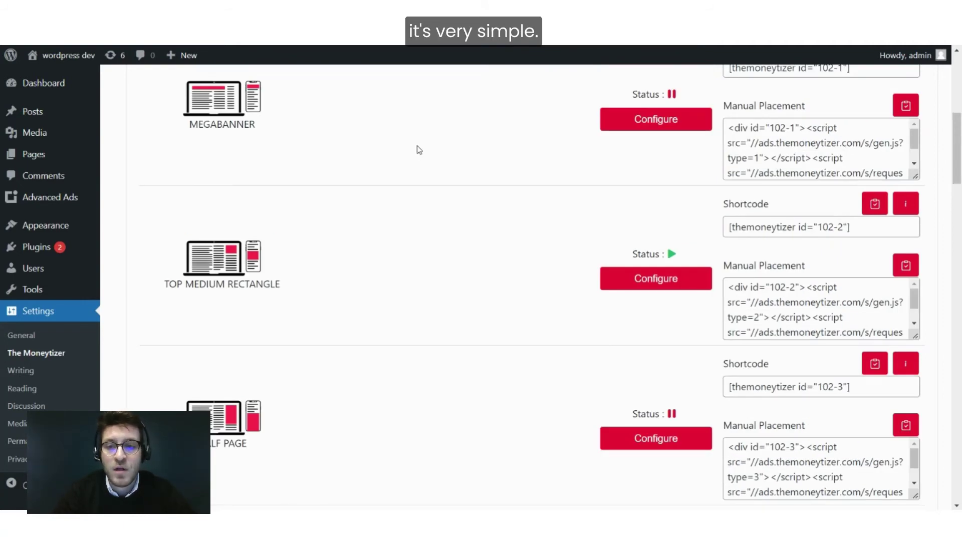
left_click(670, 282)
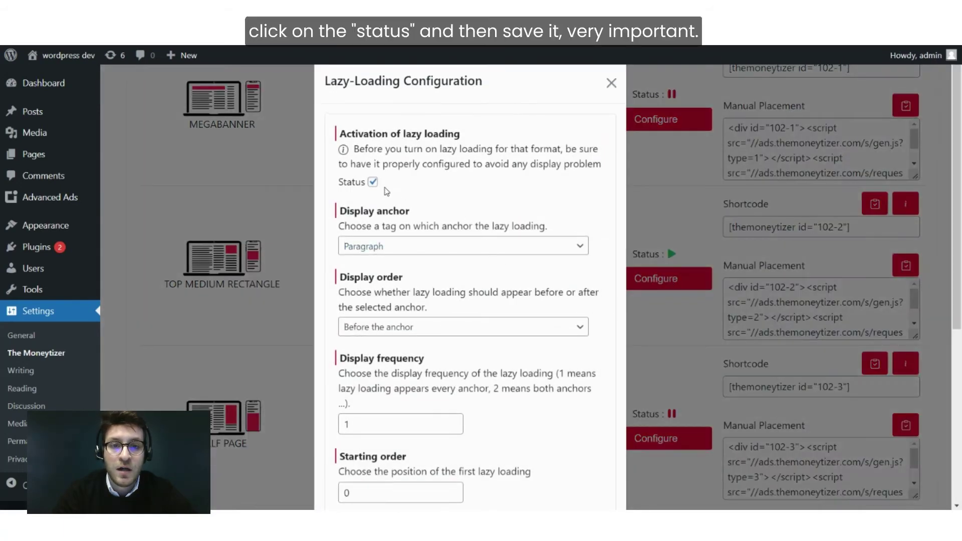
left_click(372, 183)
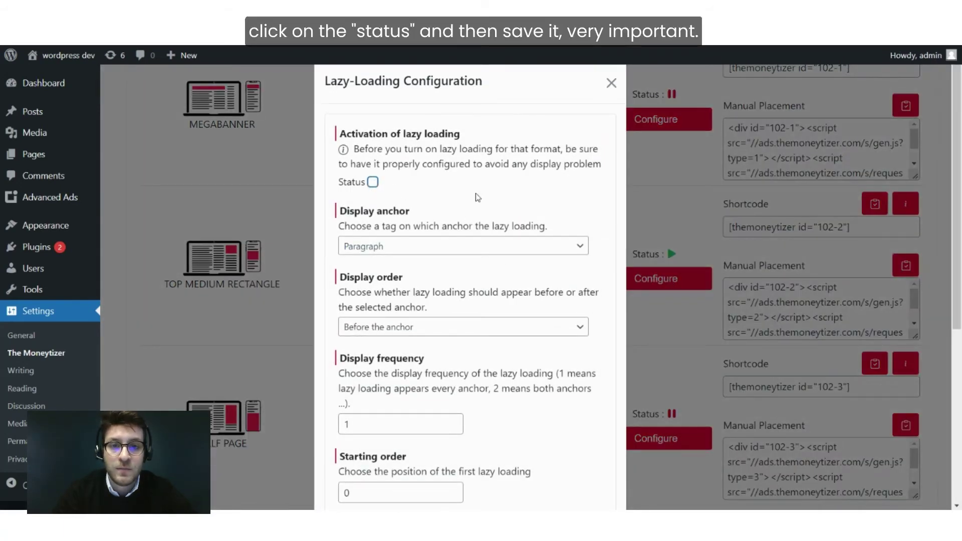
scroll(476, 197, "down", 6)
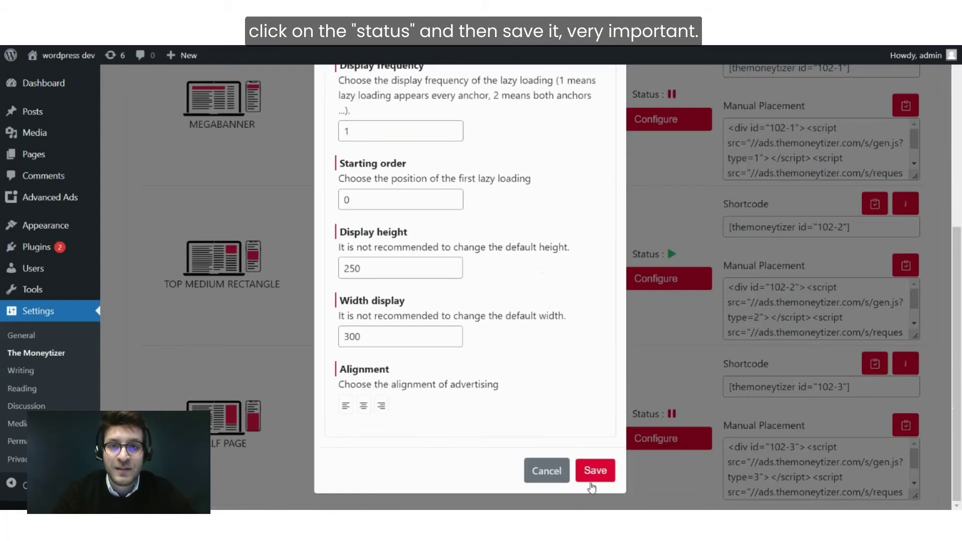
left_click(596, 478)
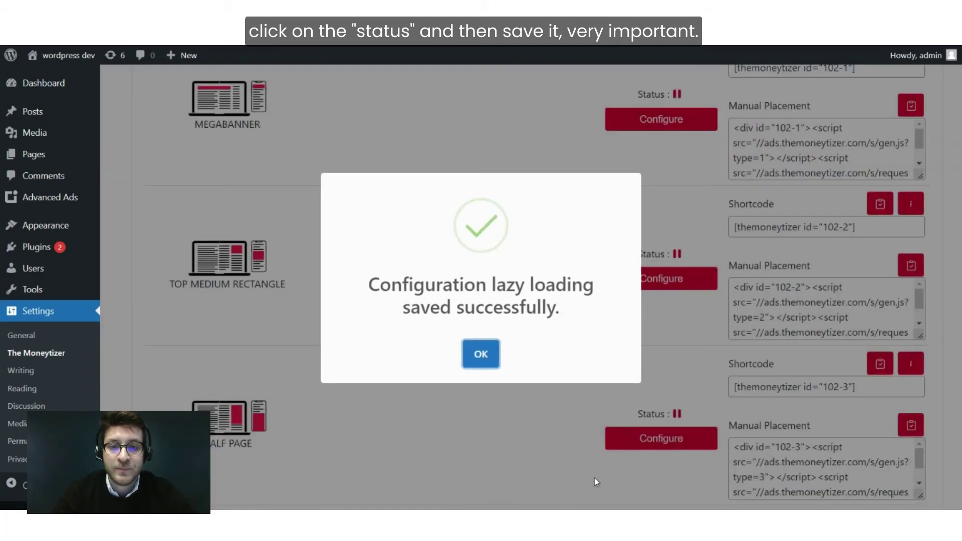
left_click(483, 364)
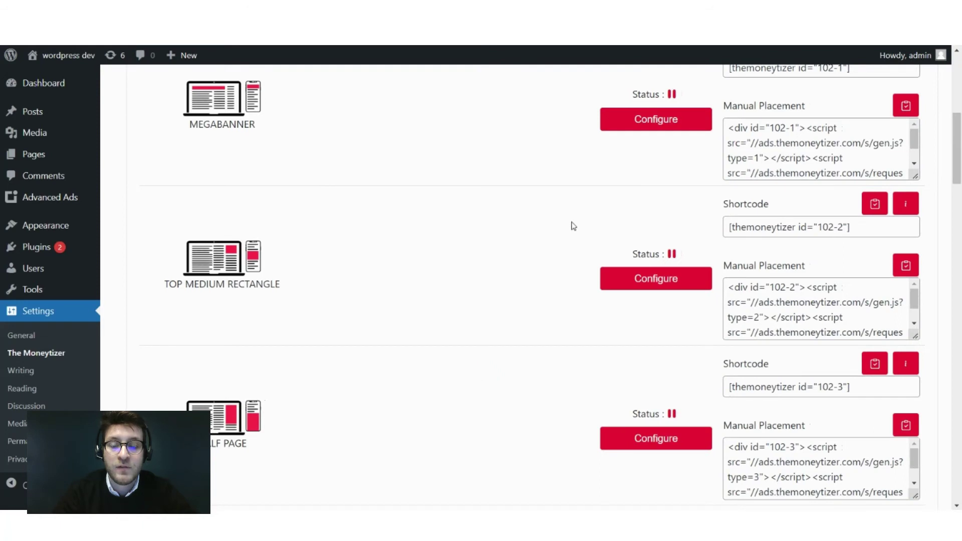
double_click(650, 254)
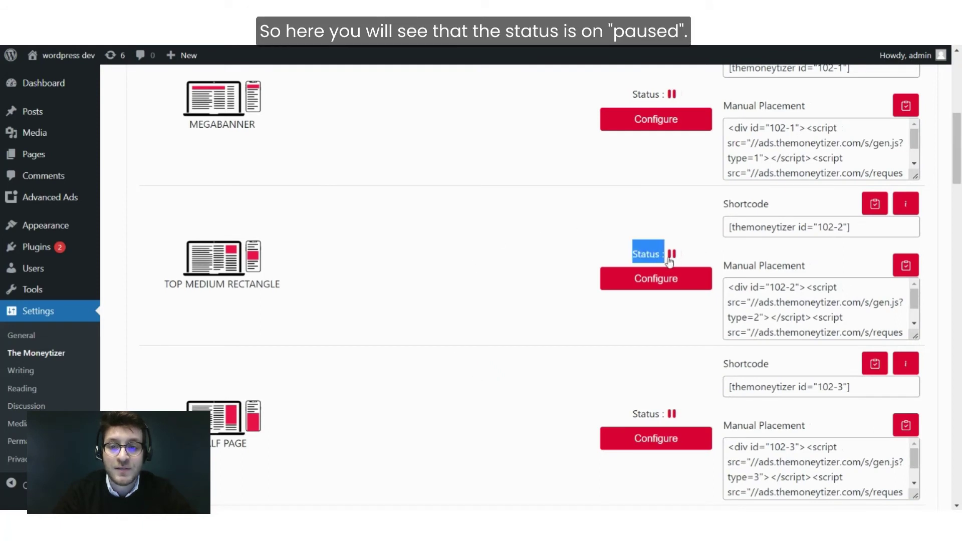
left_click(437, 291)
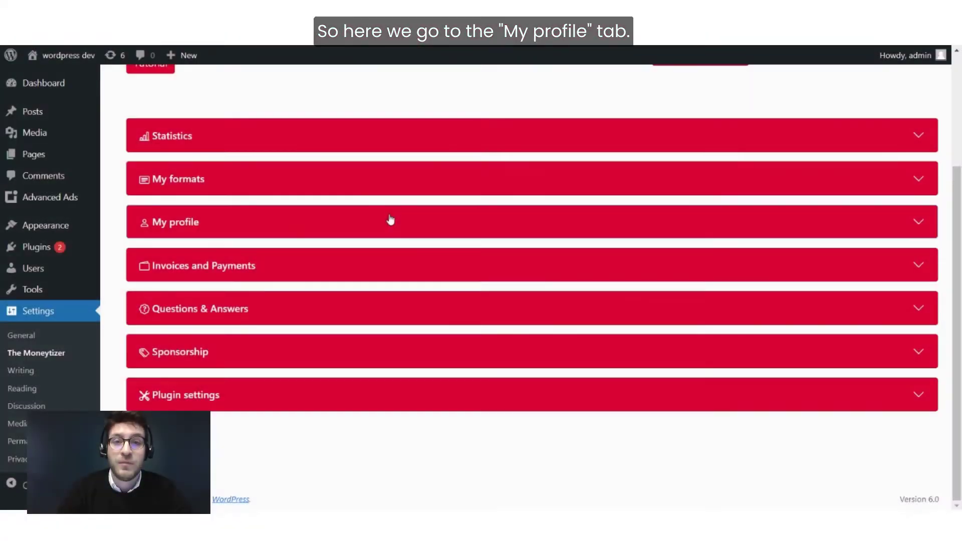
left_click(389, 219)
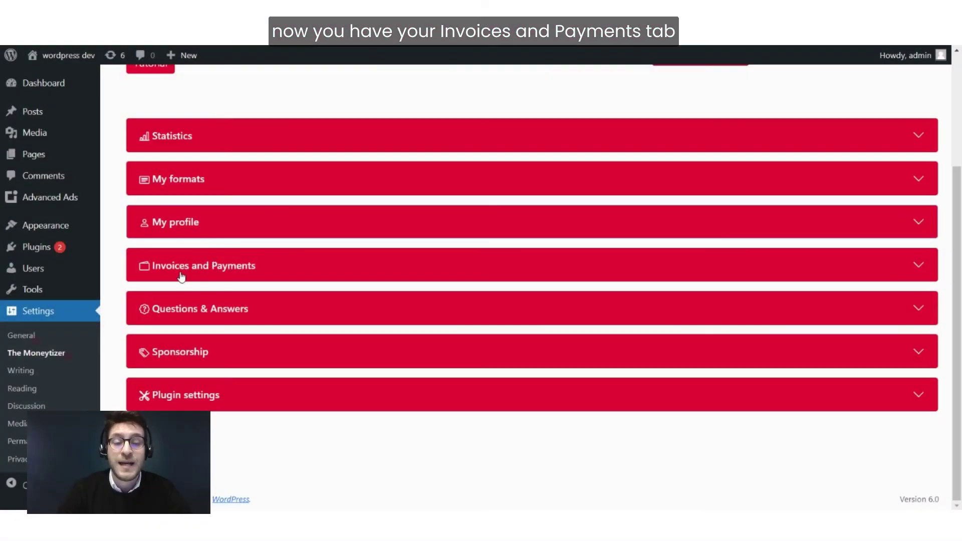
left_click(237, 280)
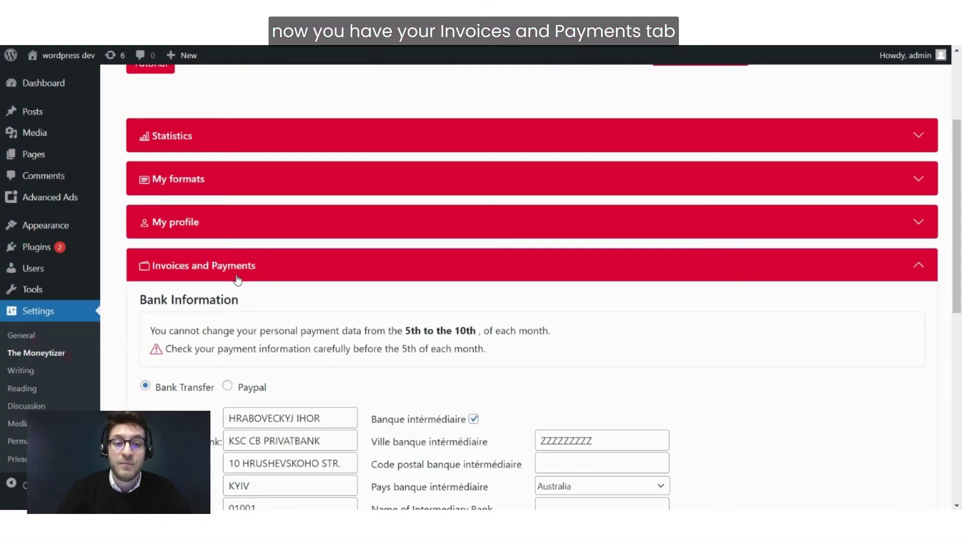
scroll(328, 265, "down", 1)
scroll(328, 265, "down", 1)
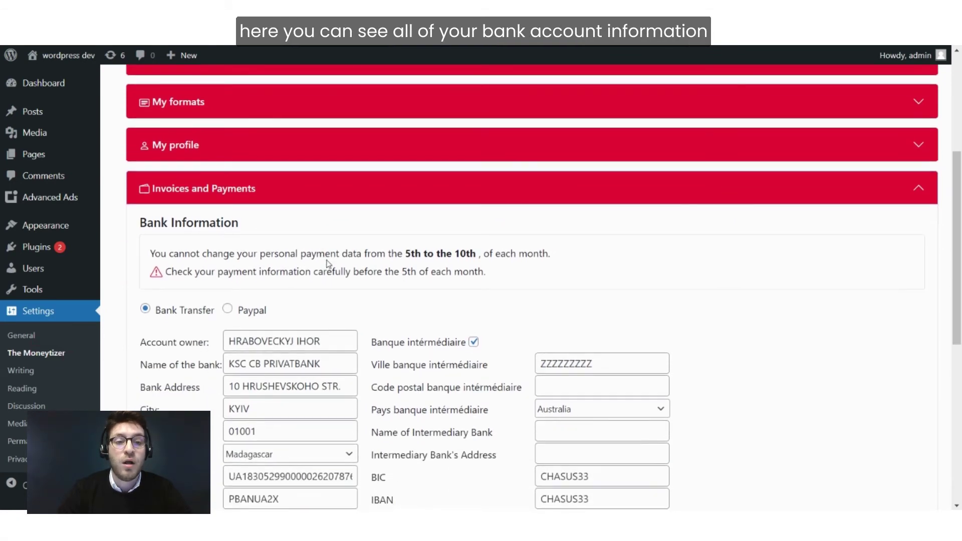
scroll(328, 263, "down", 3)
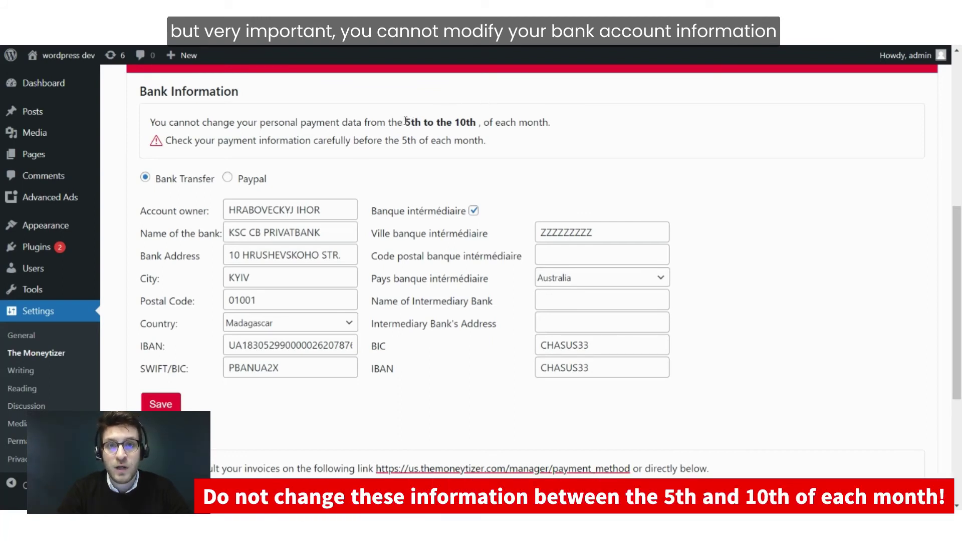
left_click_drag(406, 121, 479, 124)
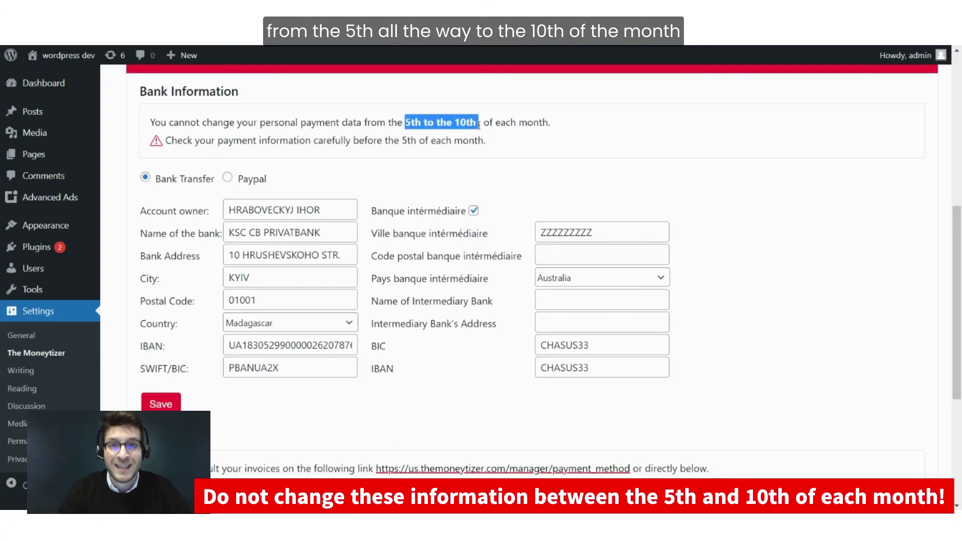
left_click(475, 124)
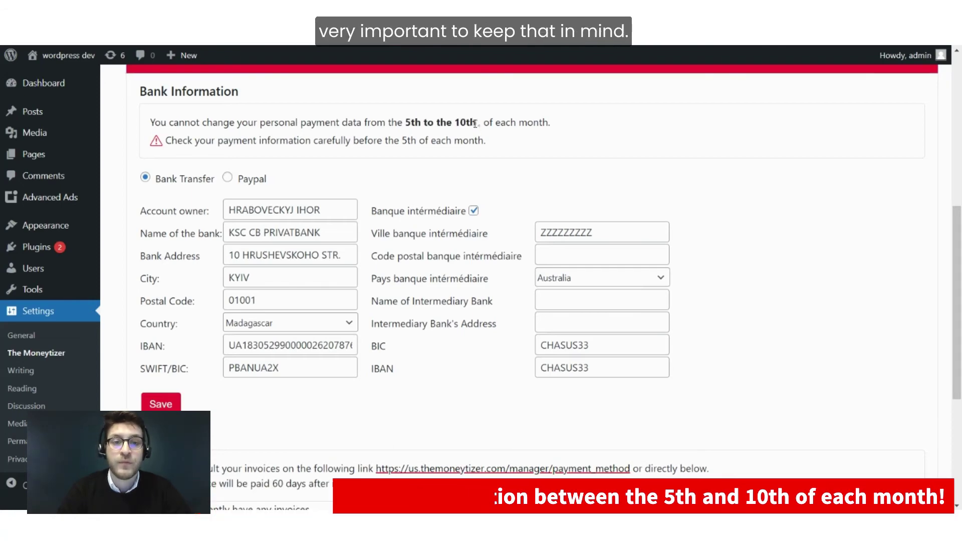
scroll(287, 200, "up", 2)
scroll(287, 200, "down", 2)
scroll(323, 148, "up", 3)
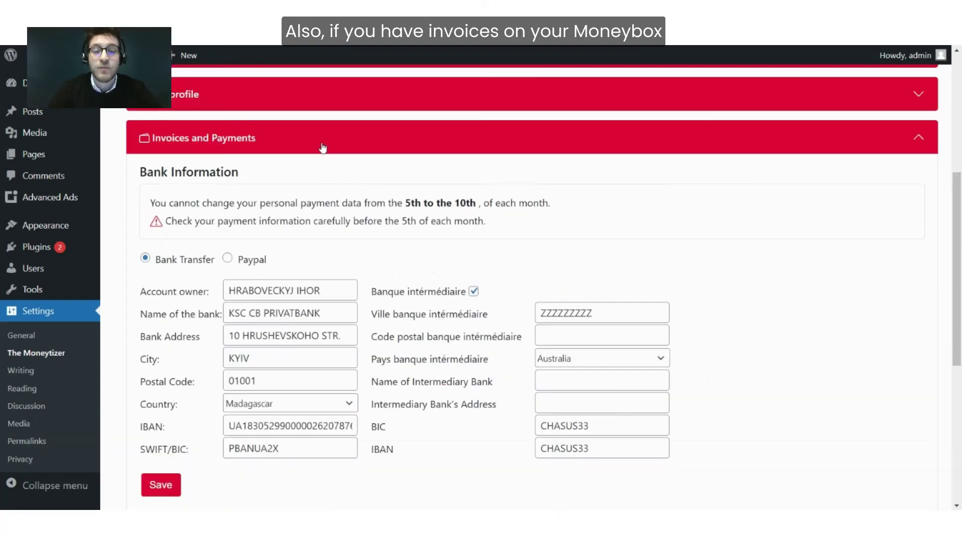
scroll(322, 148, "down", 1)
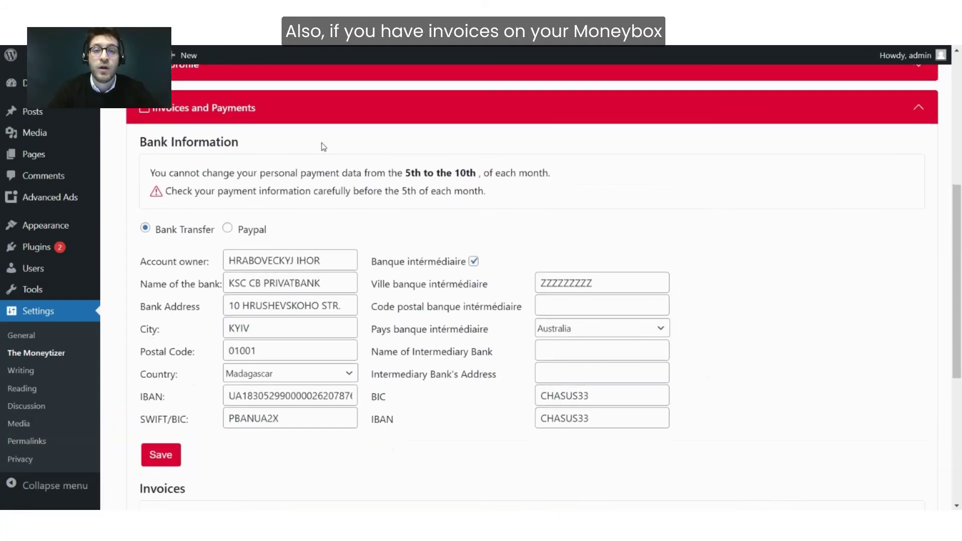
scroll(269, 366, "down", 2)
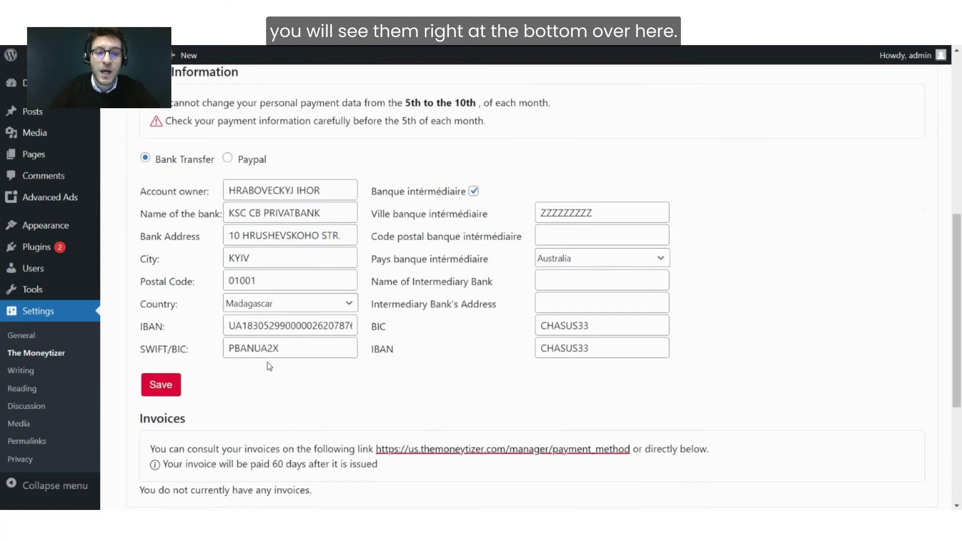
double_click(157, 423)
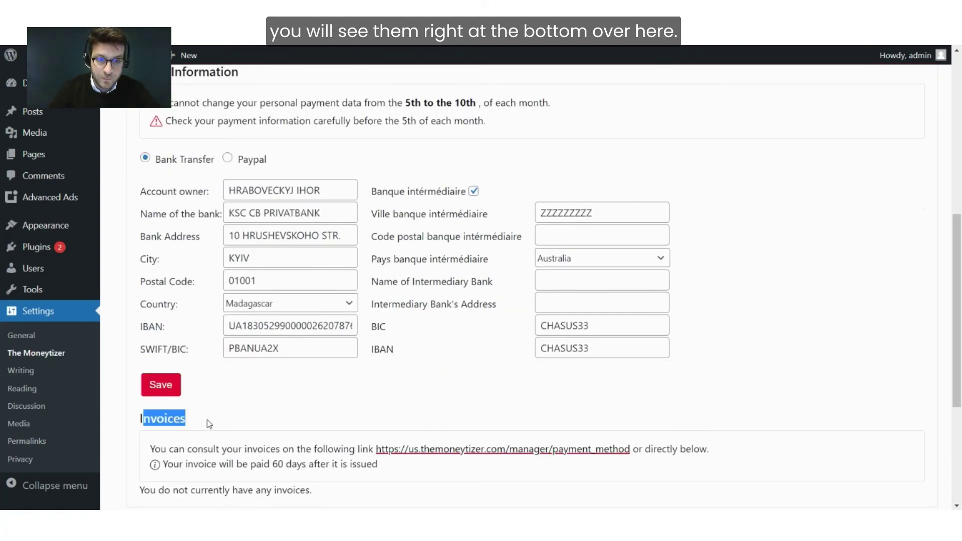
left_click(321, 371)
scroll(322, 371, "up", 3)
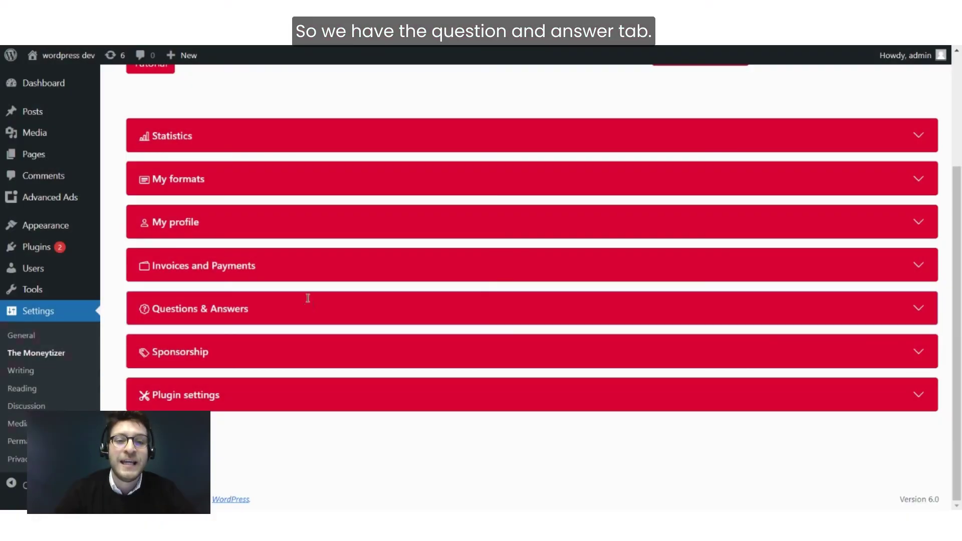
left_click(308, 300)
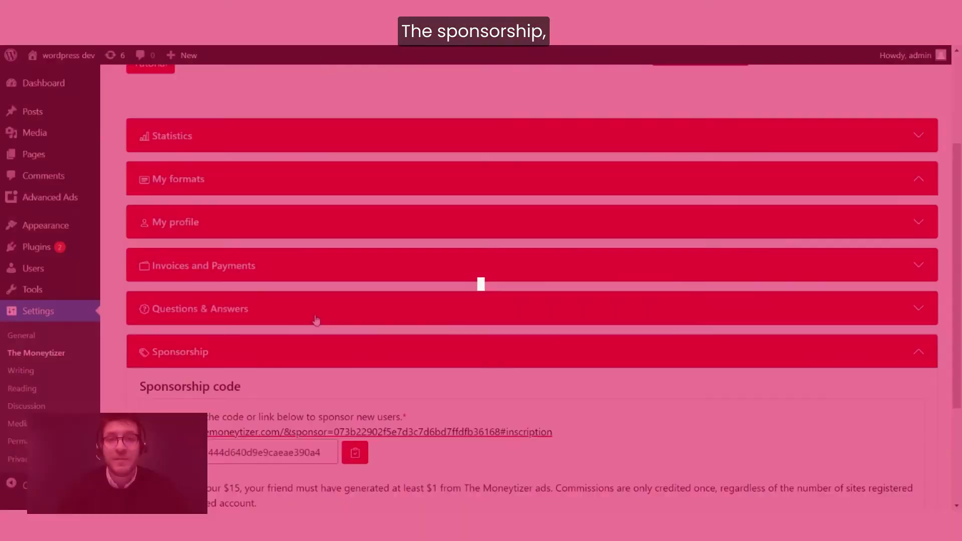
scroll(315, 280, "down", 3)
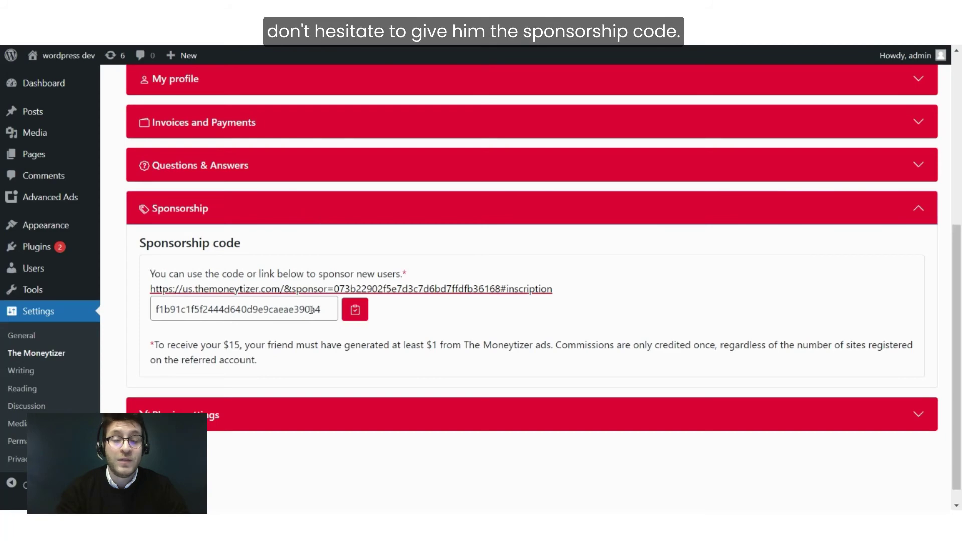
left_click(286, 208)
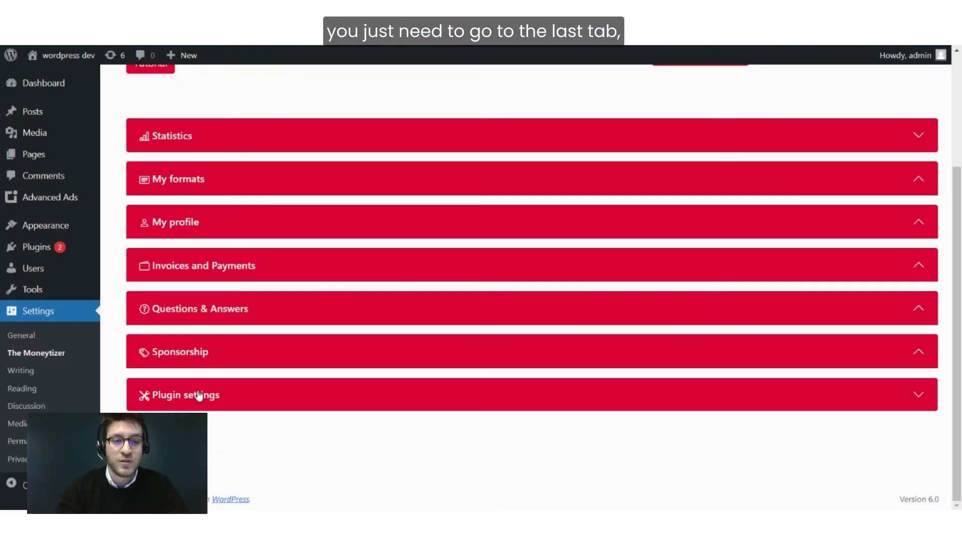
In Plugin settings, enable automatic placement of ads.txt and acknowledge the success message.
left_click(249, 399)
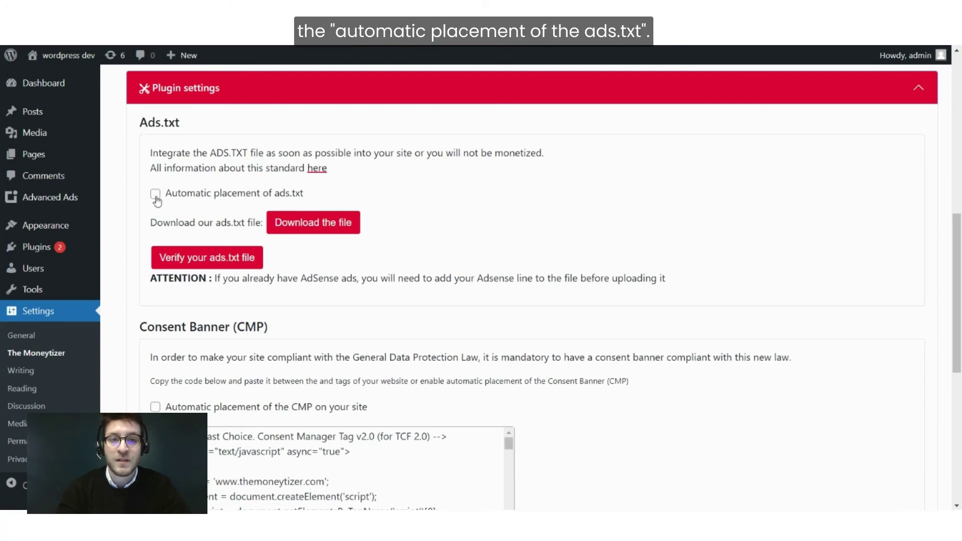
left_click(156, 196)
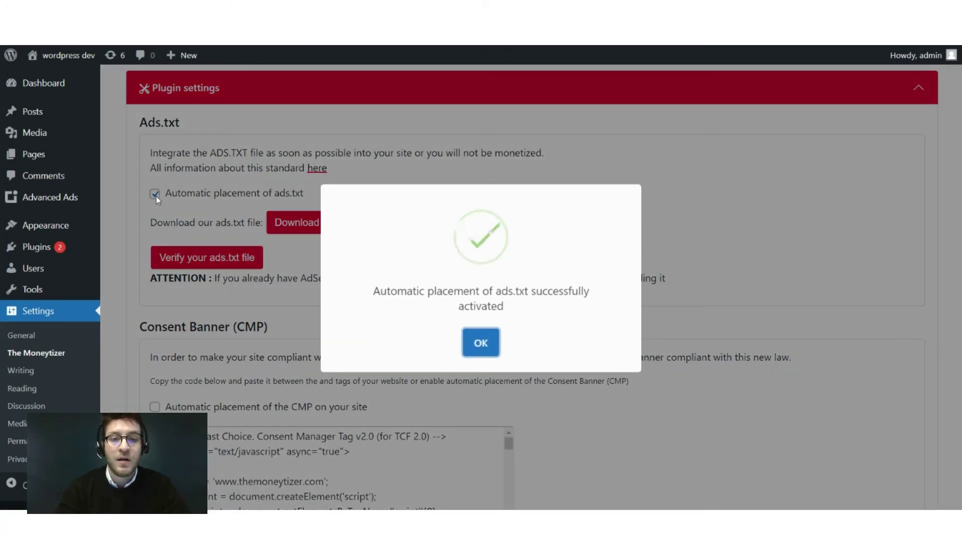
key("Return")
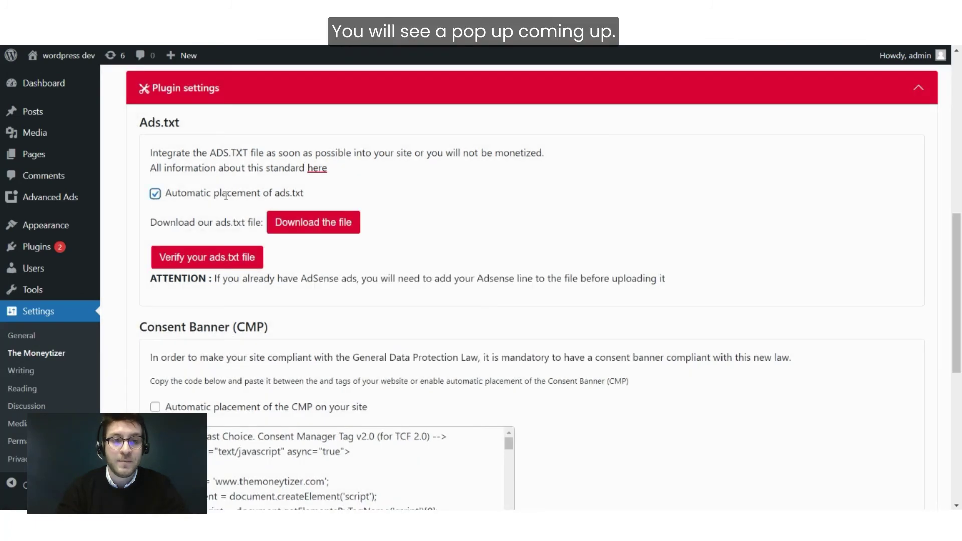
Enable automatic placement of the CMP consent banner and acknowledge its success message.
scroll(241, 198, "down", 1)
scroll(241, 198, "down", 1)
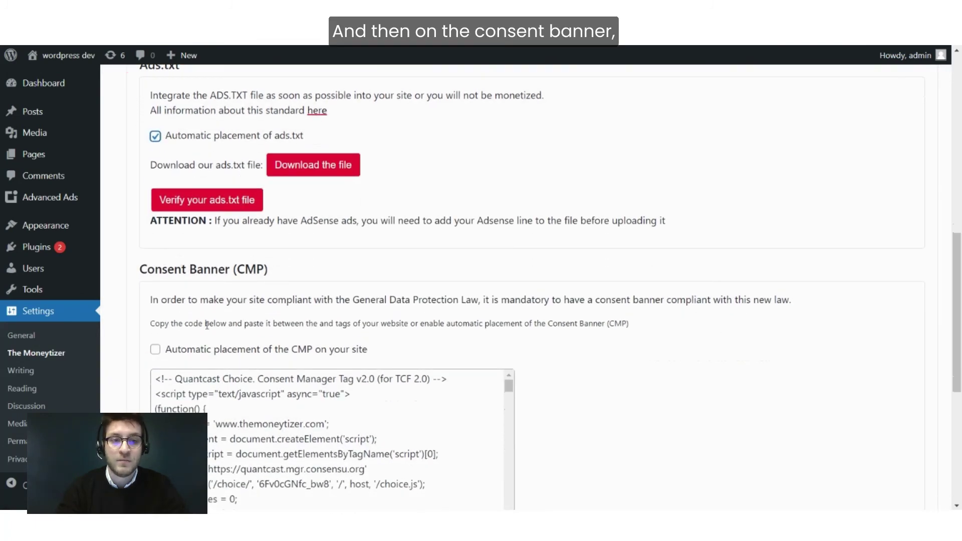
left_click(155, 351)
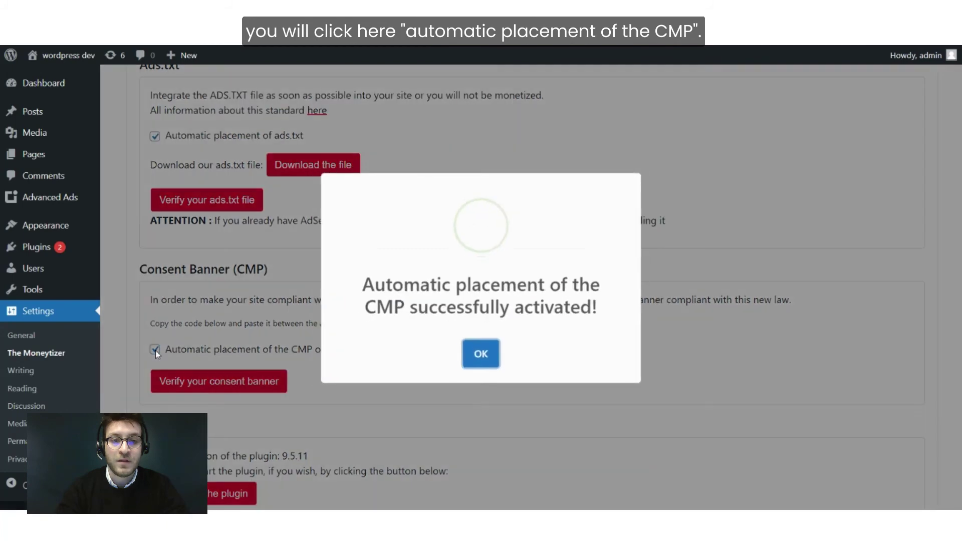
left_click(482, 356)
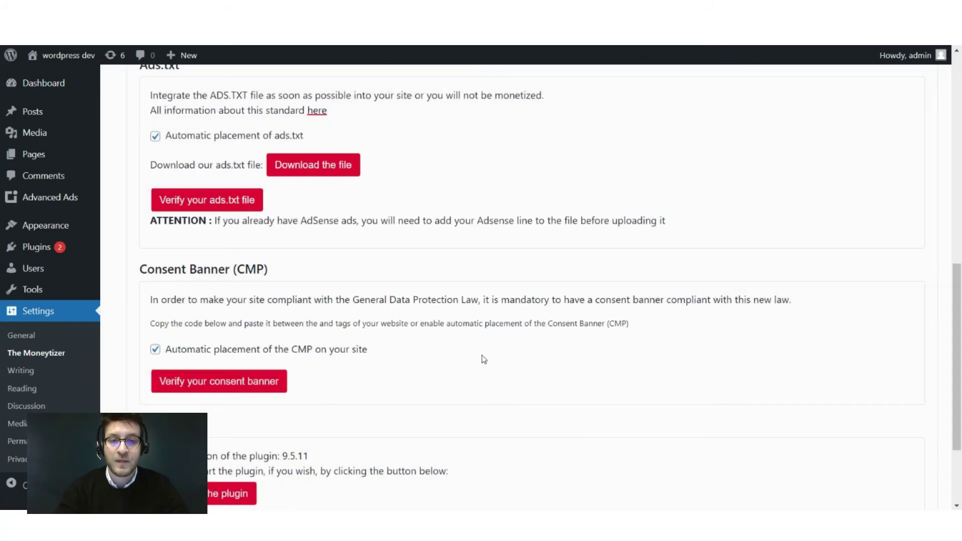
scroll(324, 276, "up", 2)
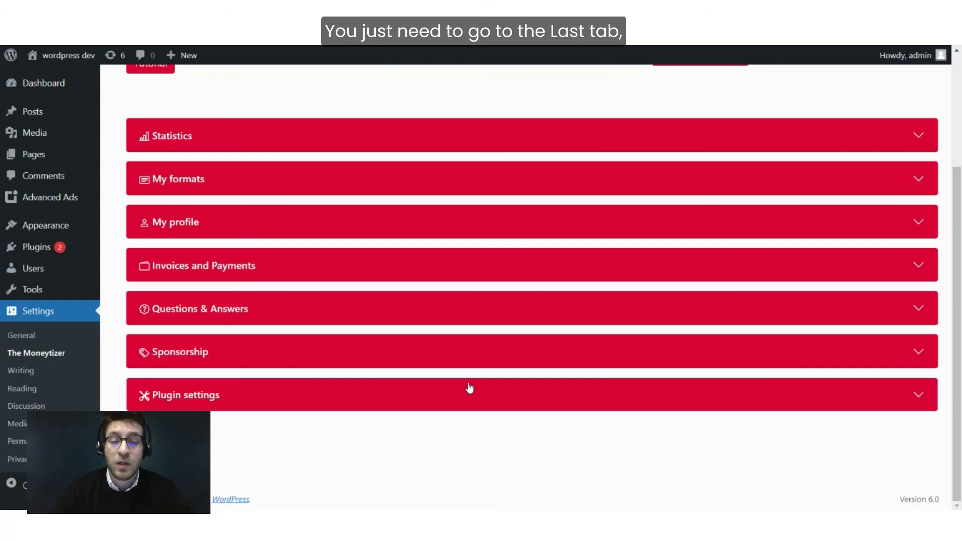
Use 'Resetting the plugin' at the bottom of Plugin settings and confirm with Yes.
left_click(469, 388)
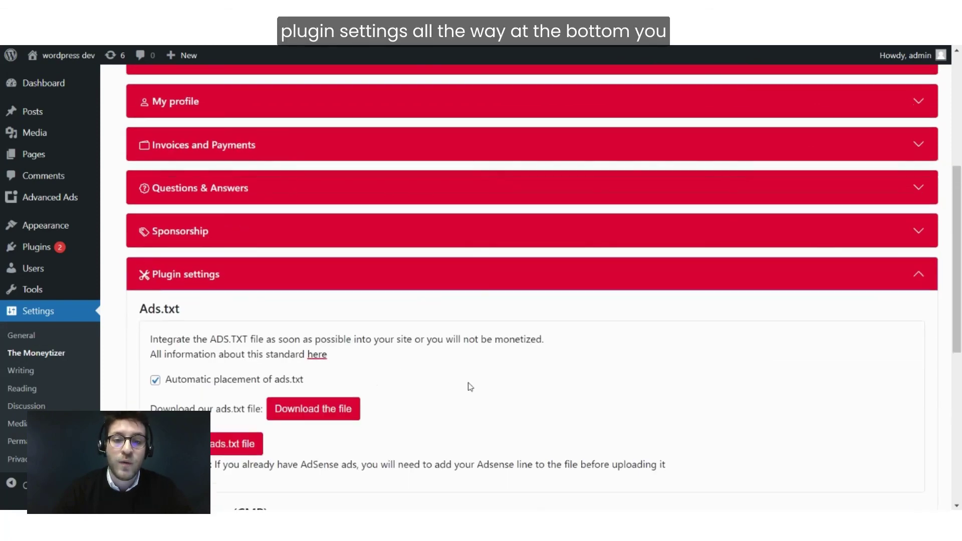
scroll(470, 386, "down", 6)
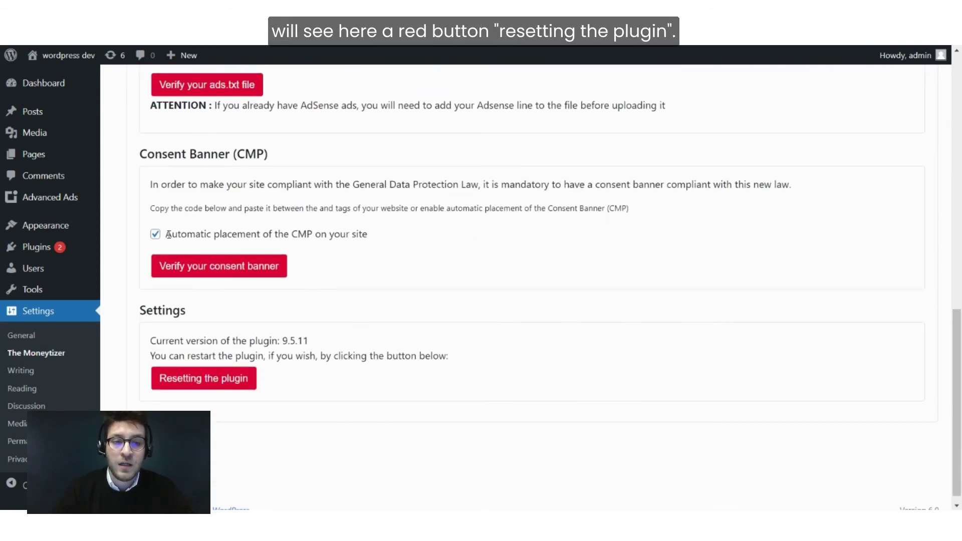
left_click(222, 385)
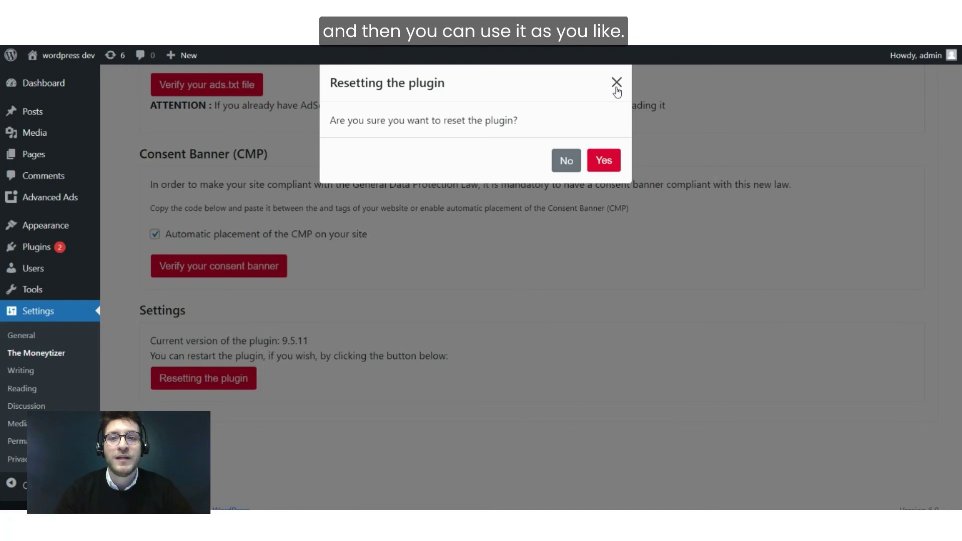
left_click(610, 167)
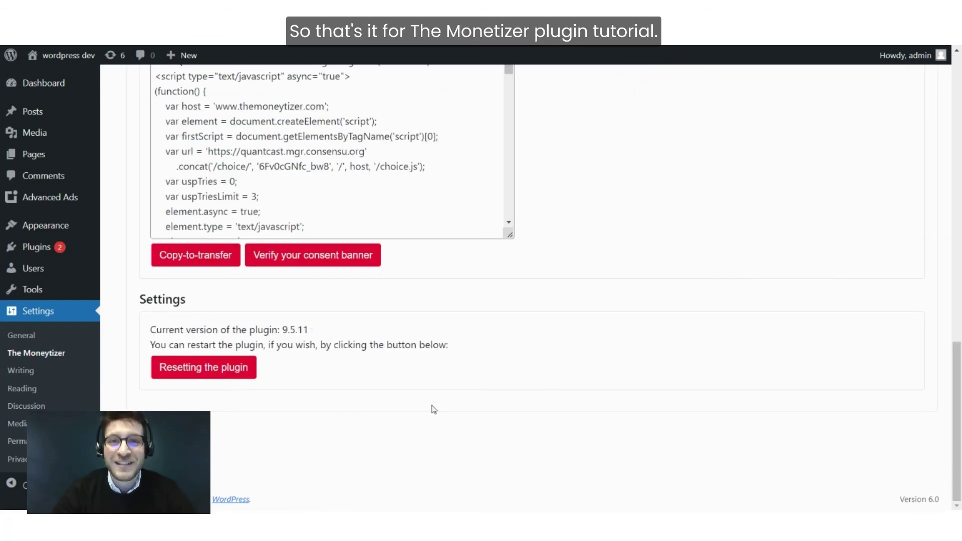
Collapse Plugin settings and Questions & Answers, returning to the MoneyBox welcome header.
scroll(433, 410, "up", 10)
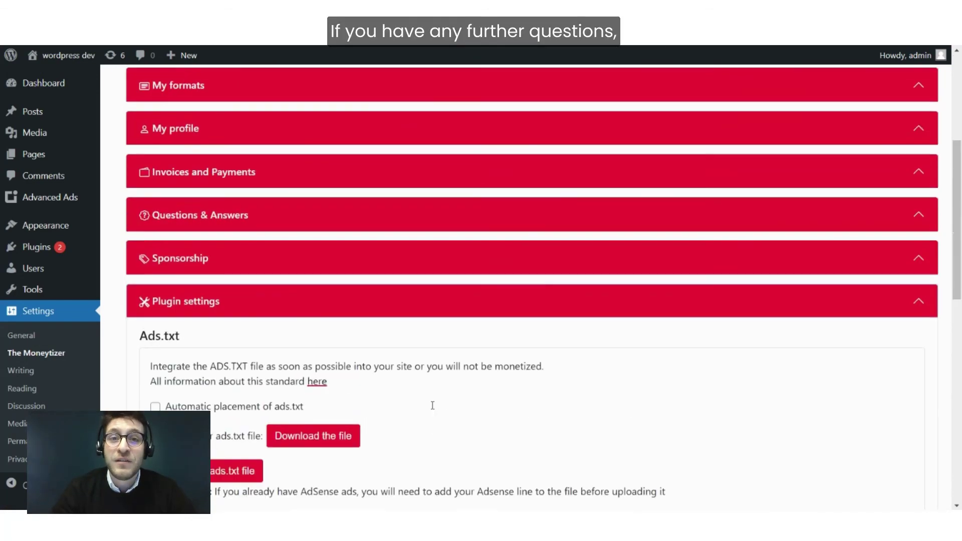
left_click(466, 291)
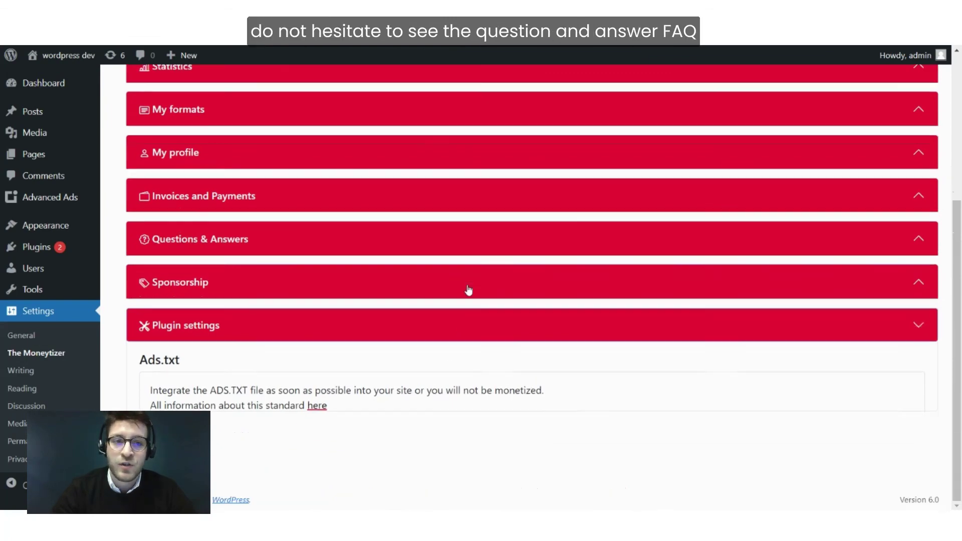
left_click(296, 310)
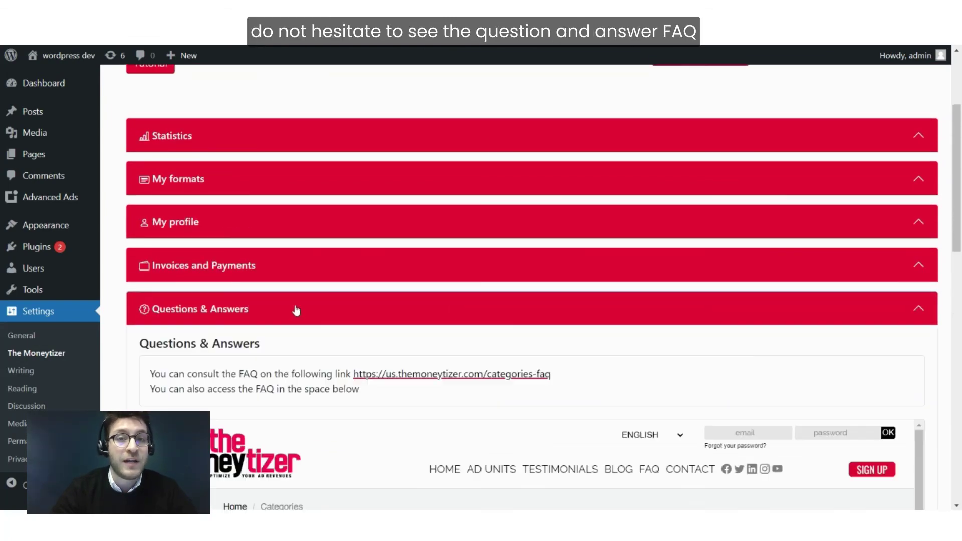
left_click(296, 310)
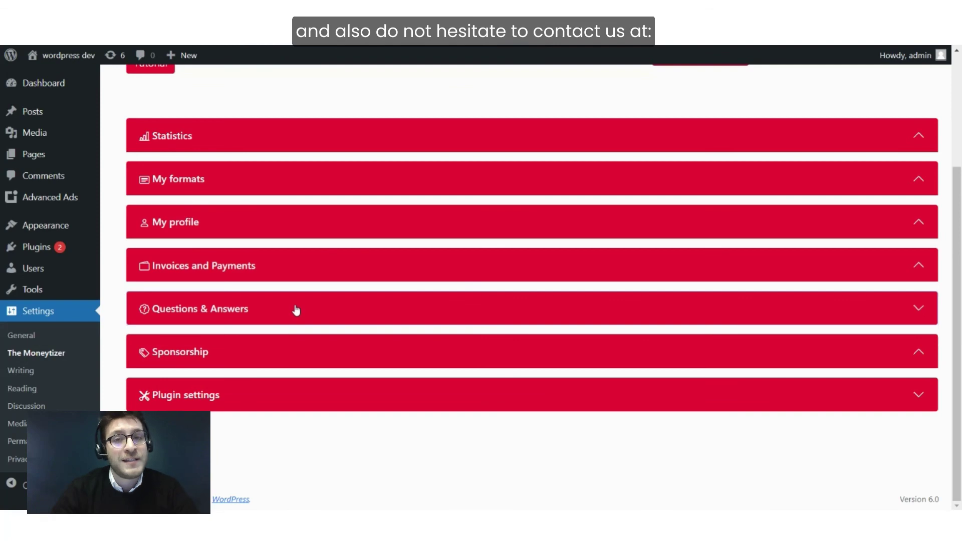
scroll(296, 310, "up", 3)
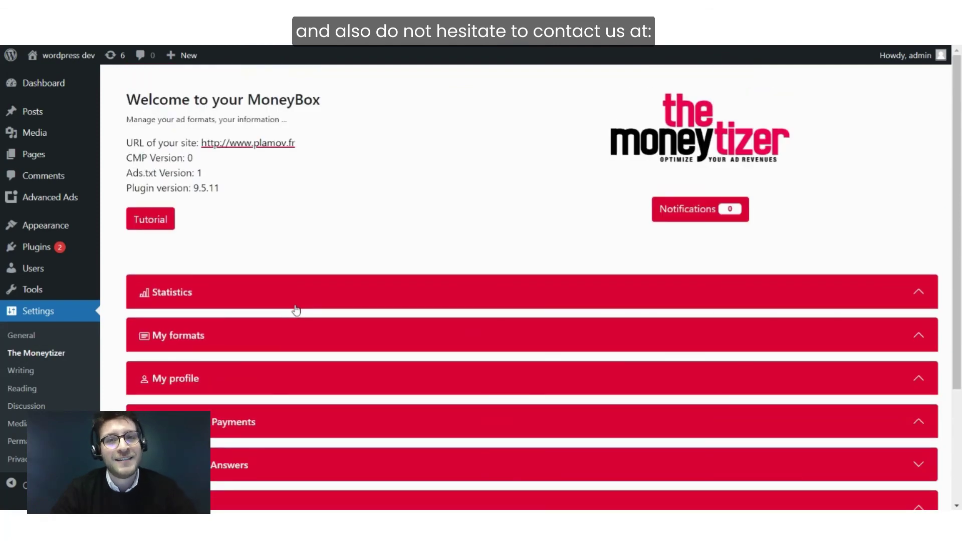